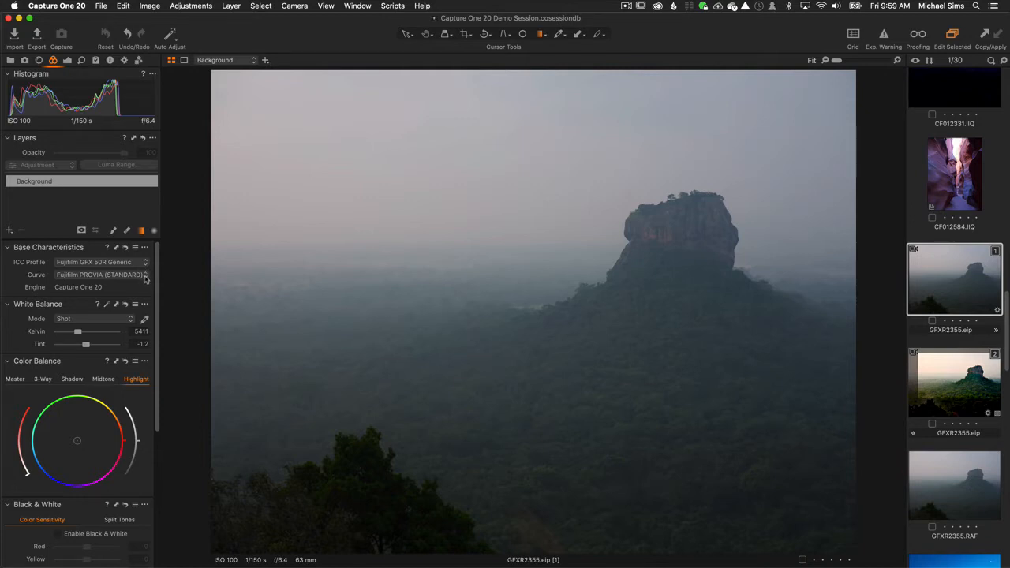
Step: Set the base characteristics curve to Fujifilm ASTIA (SOFT)
left_click(145, 276)
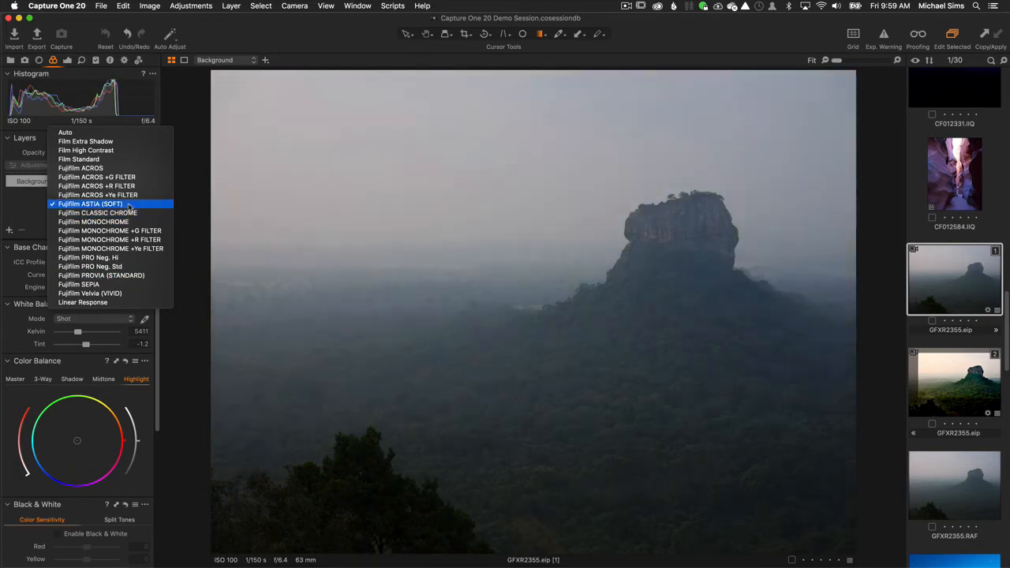
left_click(130, 205)
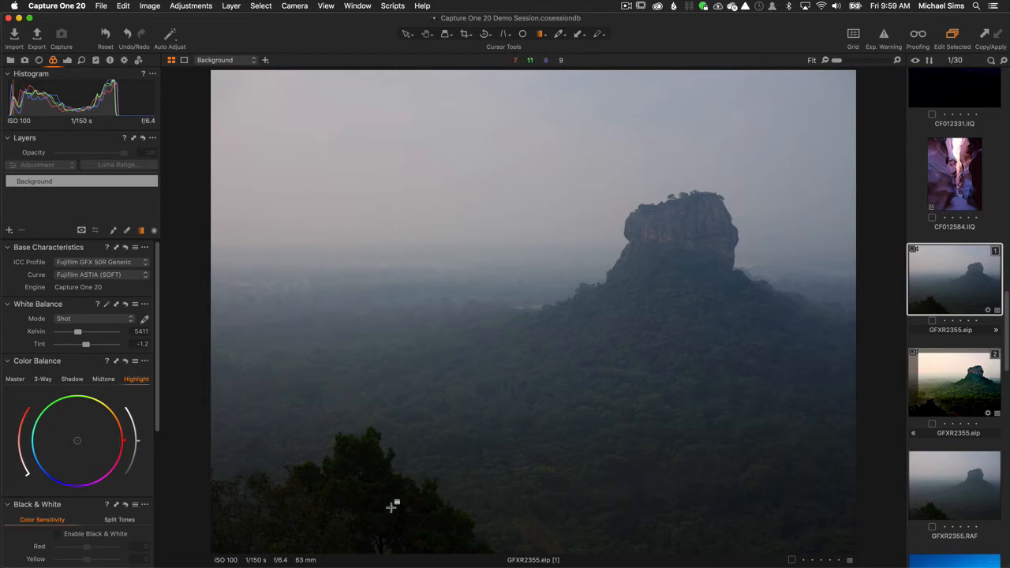
Step: Crop the photo to a 16x9 ratio, removing the dark foreground tree and trimming a little of the left side
left_click(465, 35)
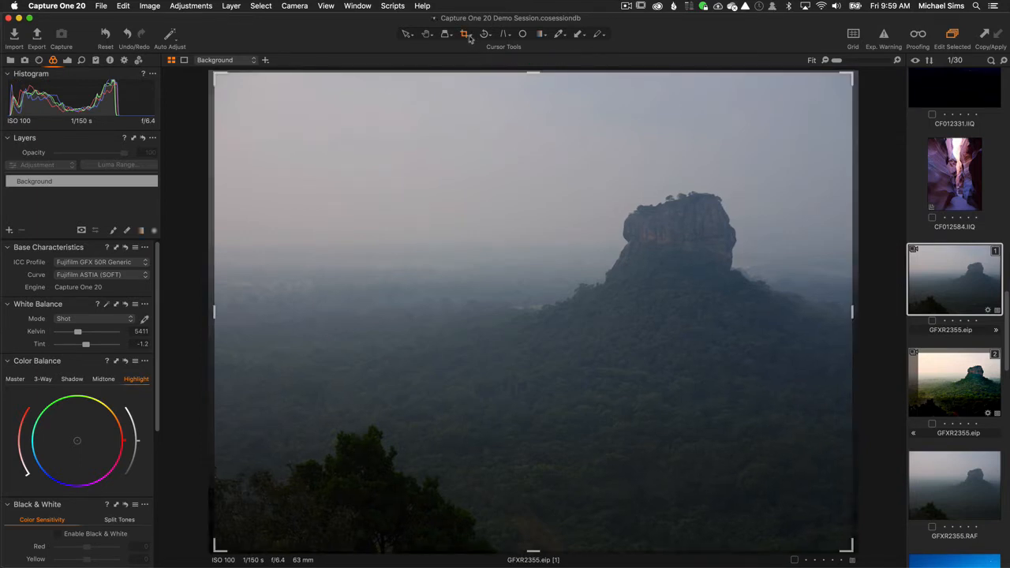
left_click(467, 36)
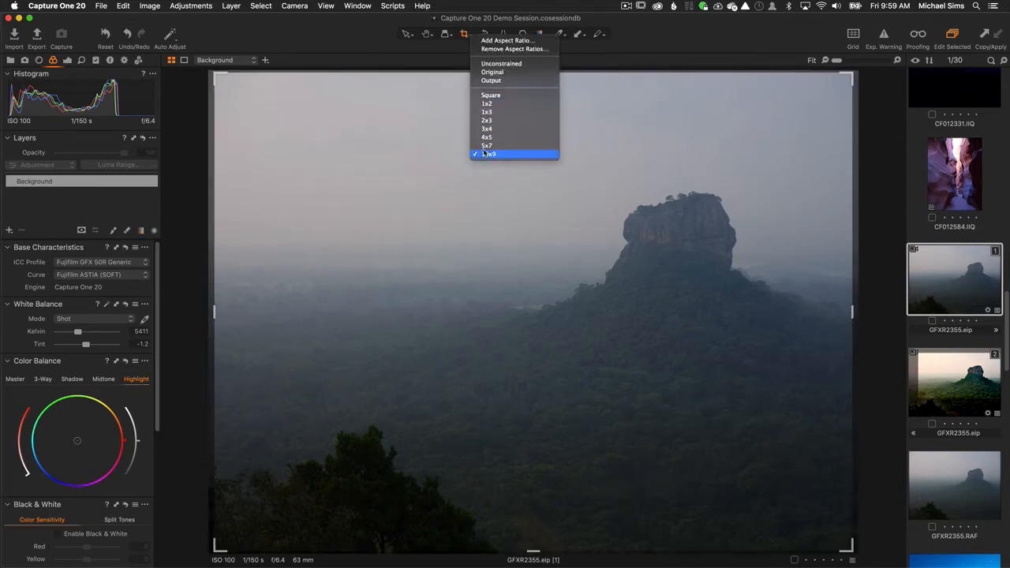
left_click(485, 153)
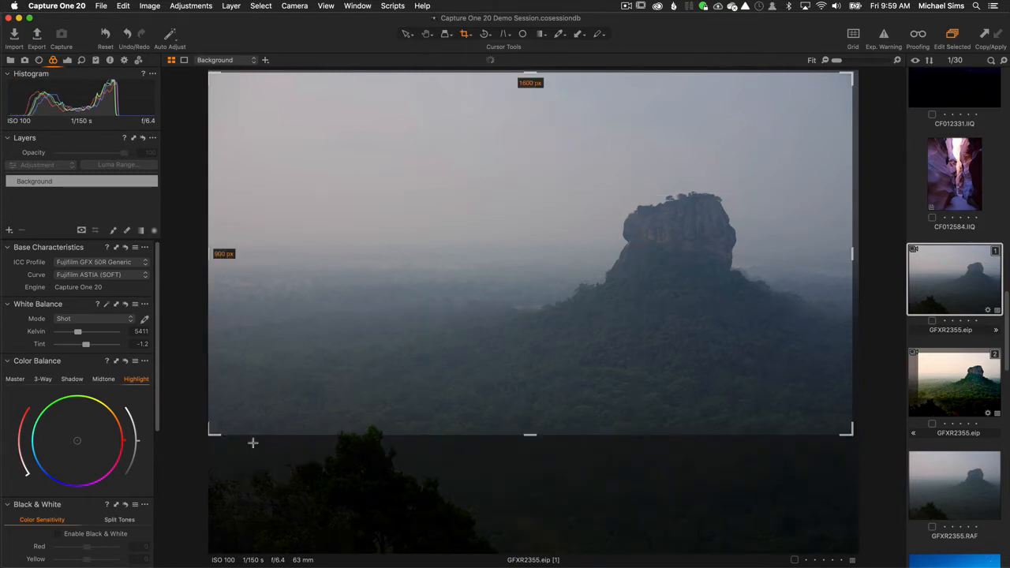
left_click_drag(211, 432, 232, 419)
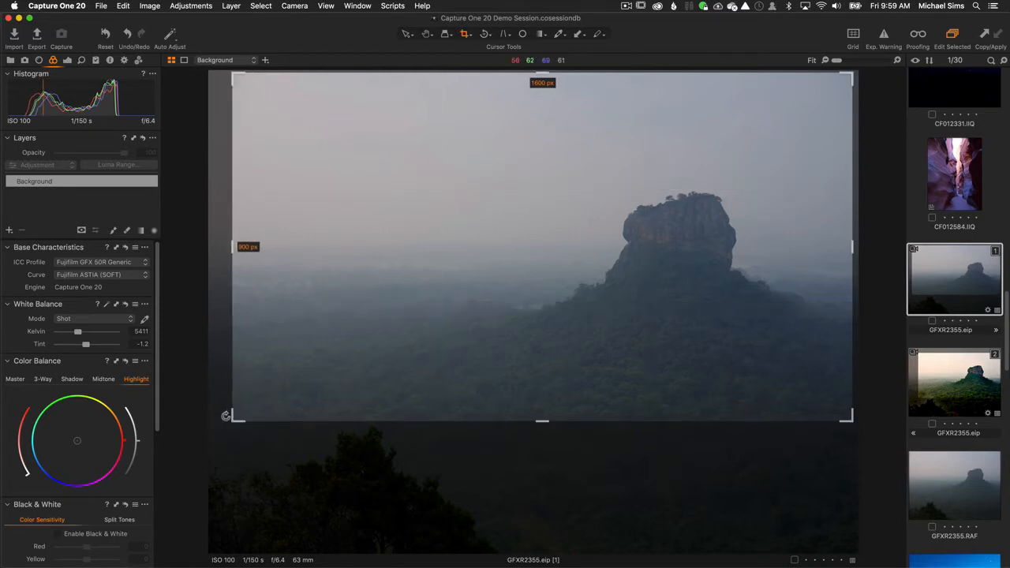
left_click(405, 36)
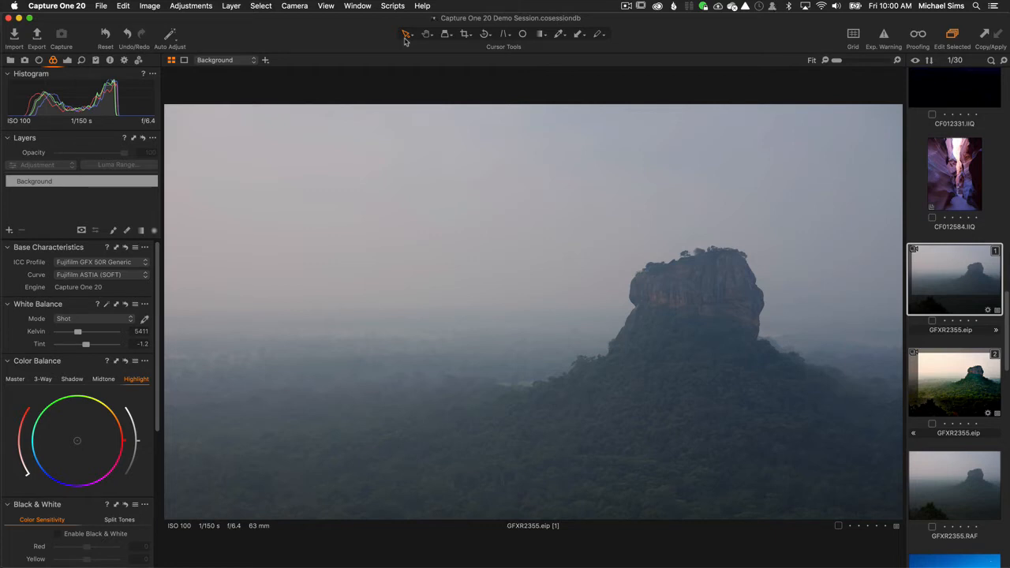
Step: Add a new filled layer and name it Global Luminosity
left_click(9, 232)
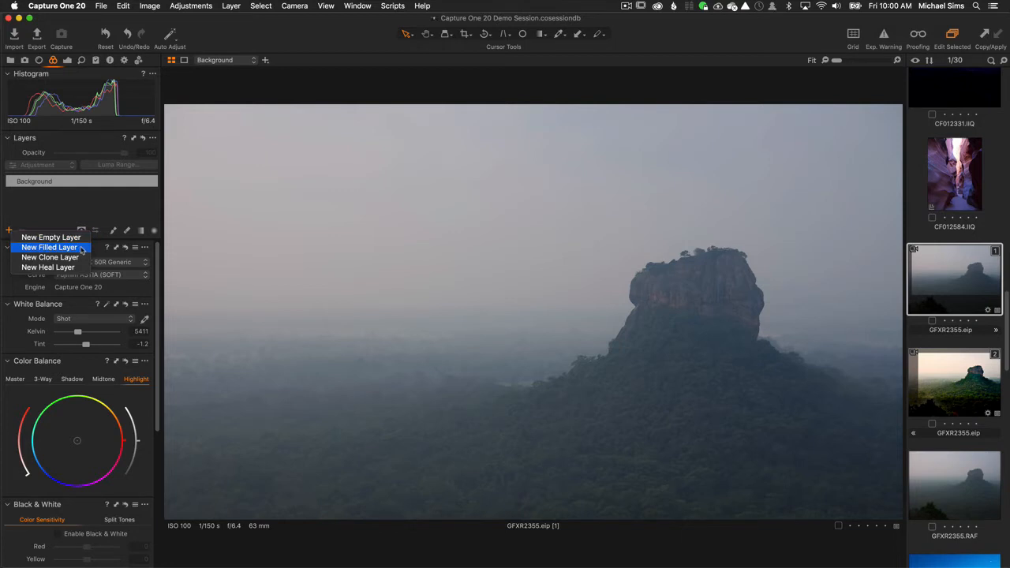
left_click(81, 248)
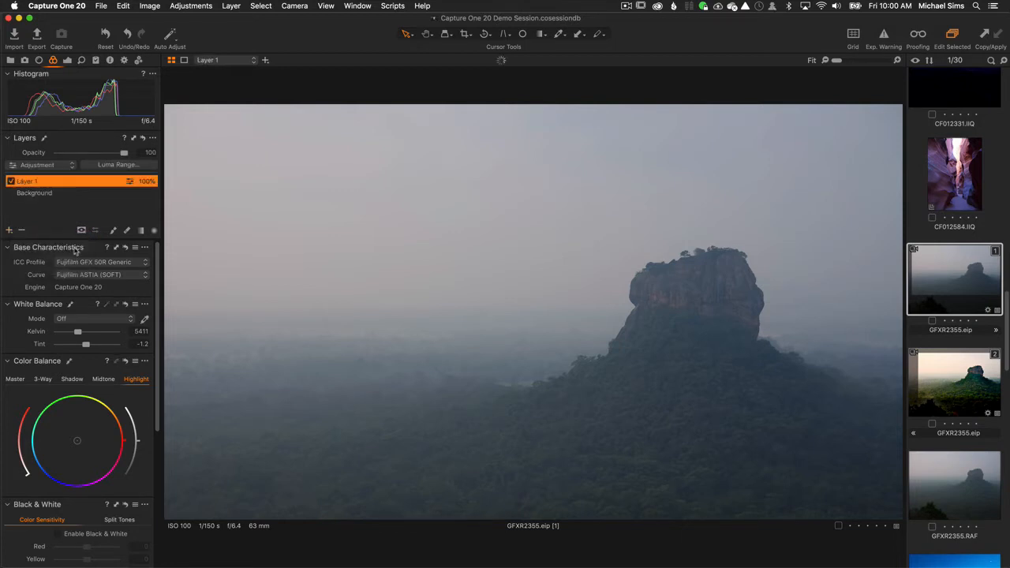
double_click(27, 181)
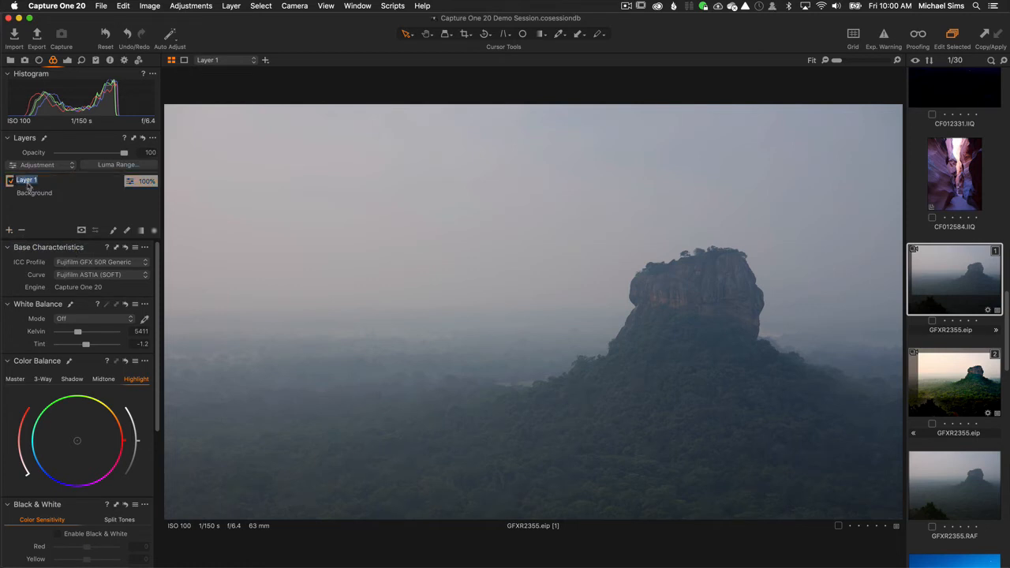
type("Global")
type("Luminosity")
key("Return")
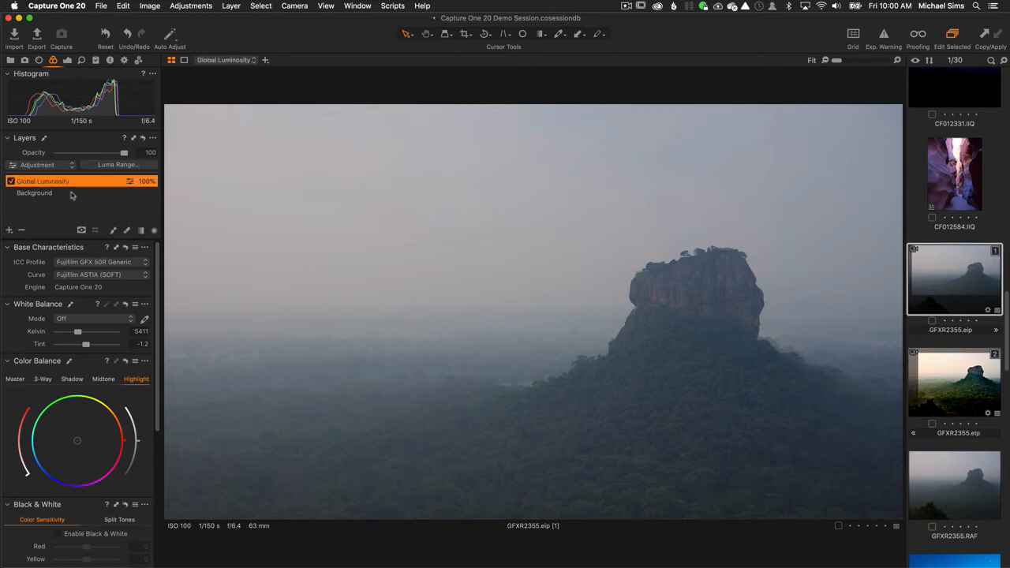
Step: On the Background layer, place a color readout in the sky just above and left of the rock's summit
left_click(45, 193)
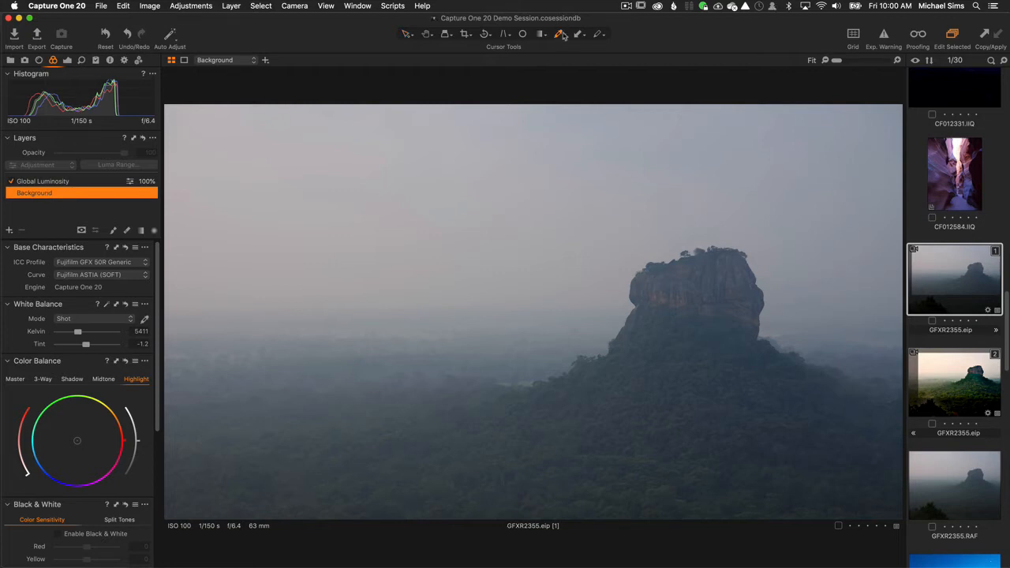
left_click(558, 34)
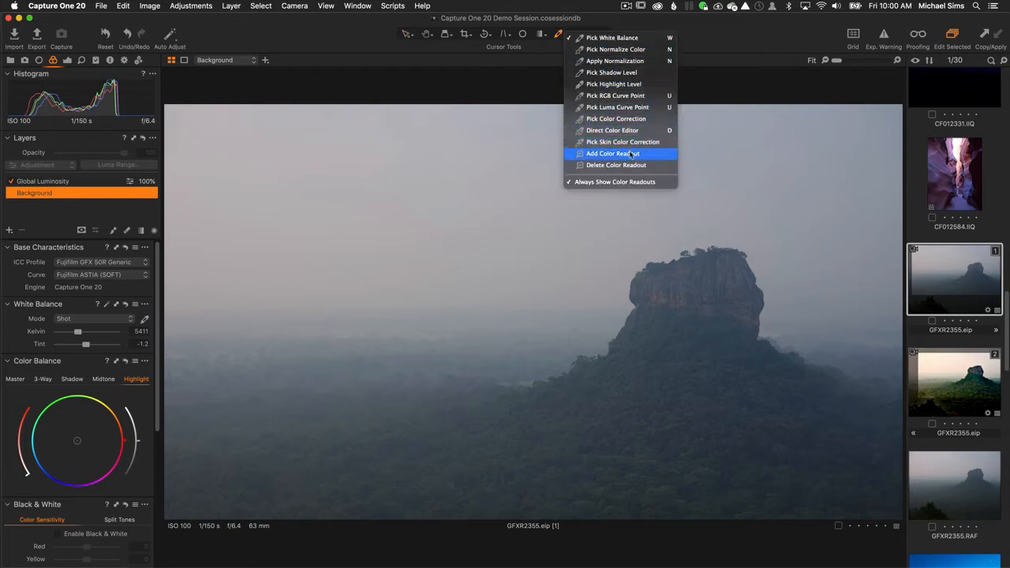
left_click(613, 153)
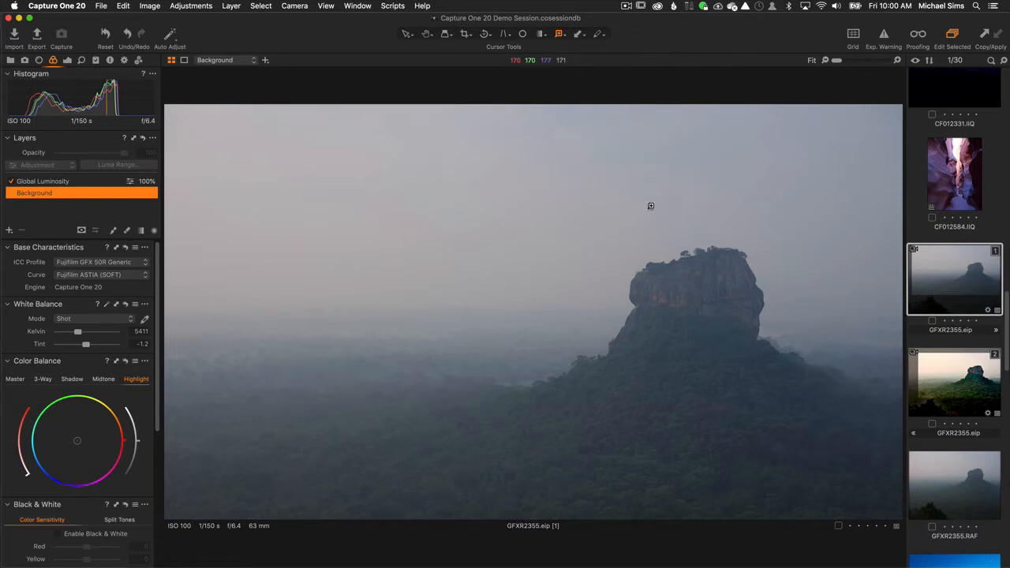
left_click(650, 206)
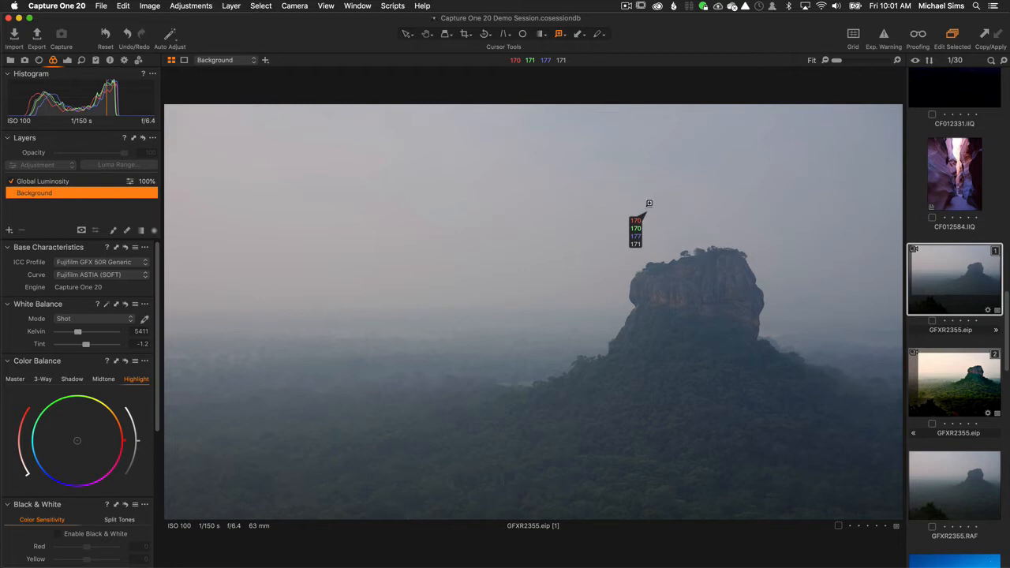
Step: Pick the white balance from the sky at the color readout's point
left_click(560, 34)
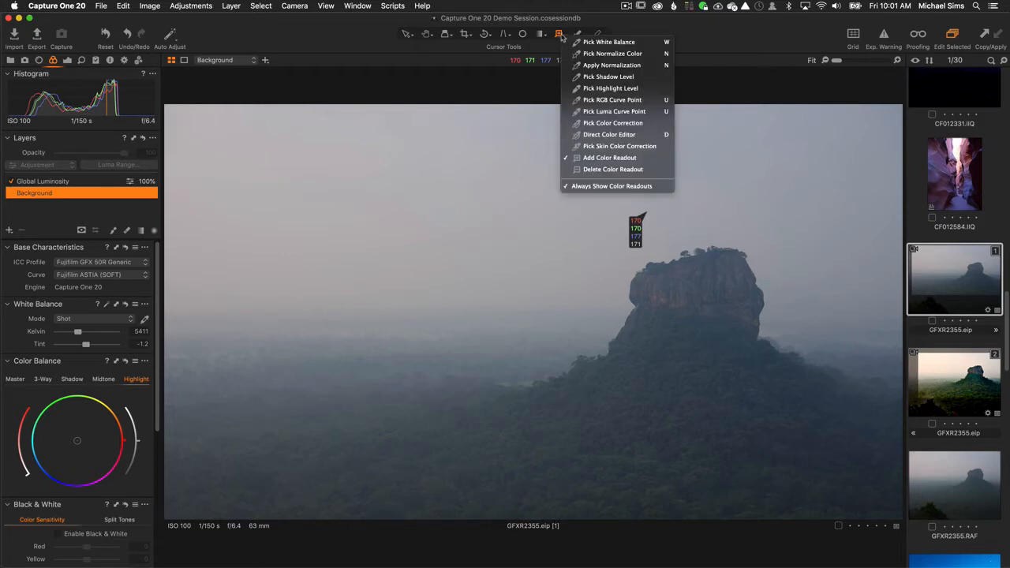
left_click(577, 42)
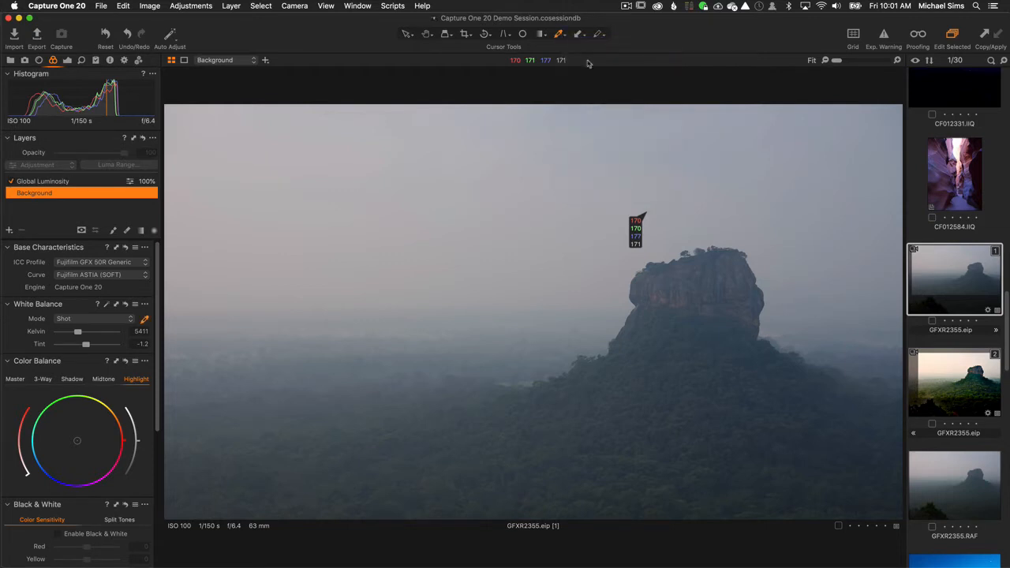
left_click(648, 206)
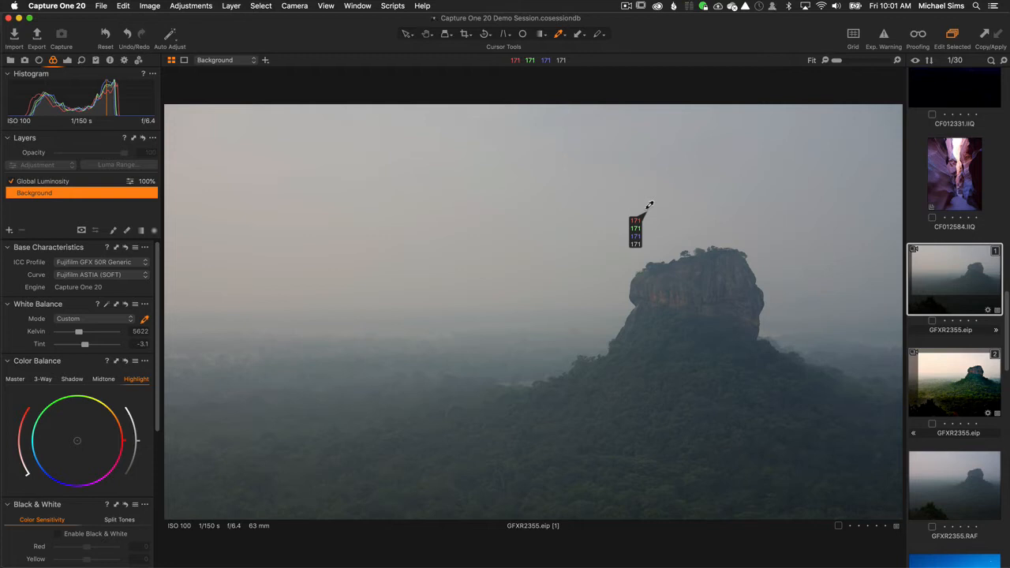
Step: Delete the color readout from the sky
left_click(562, 35)
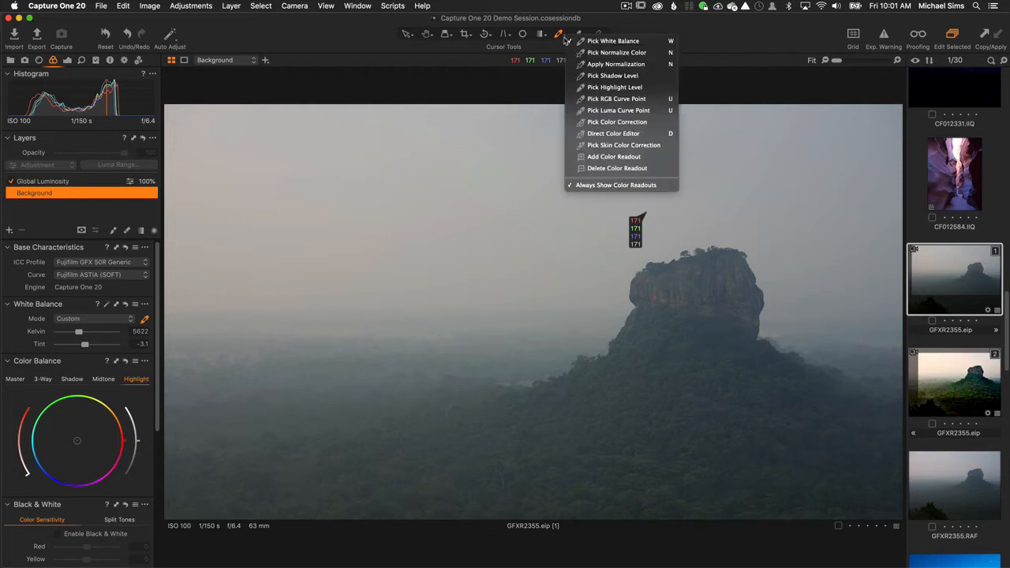
left_click(601, 168)
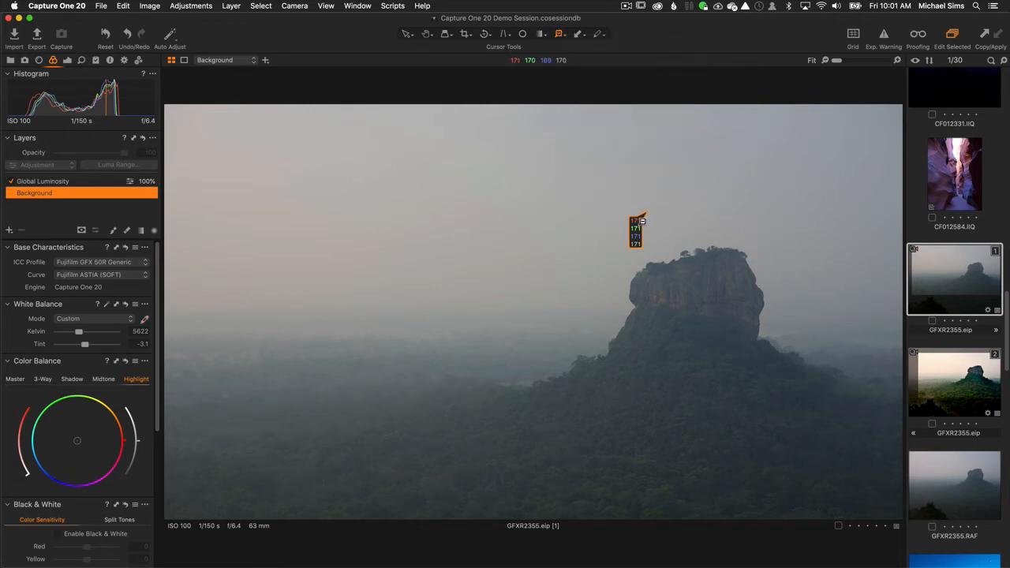
left_click(637, 223)
Step: Set the exposure of the Global Luminosity layer to 0.45
left_click(44, 182)
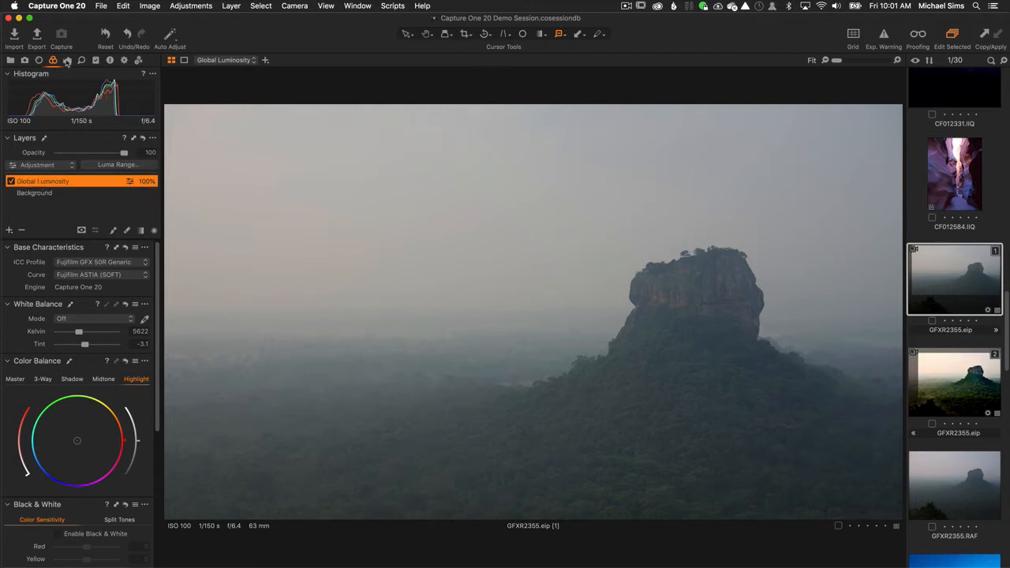
left_click(67, 60)
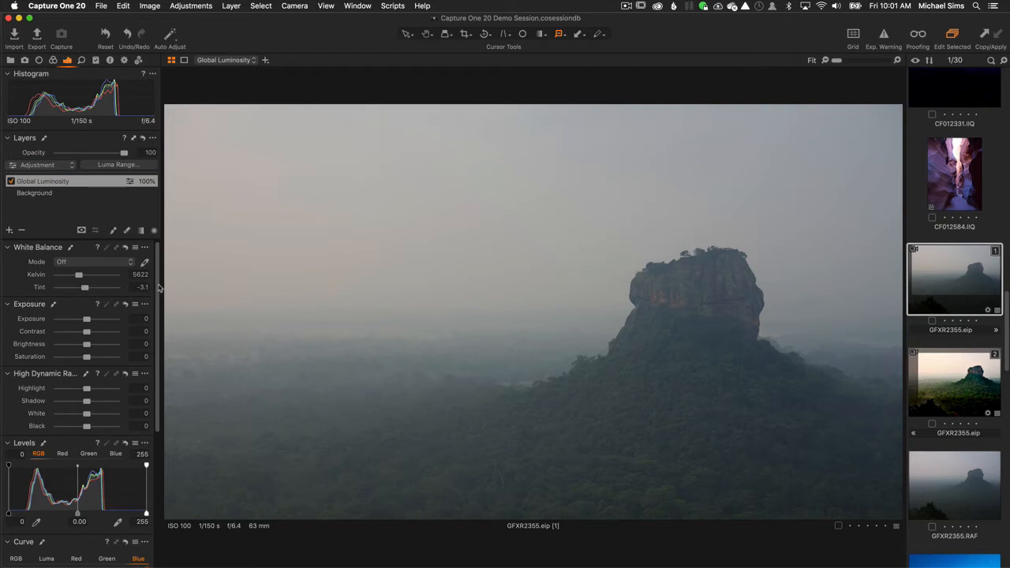
scroll(159, 298, "down", 2)
scroll(157, 300, "down", 1)
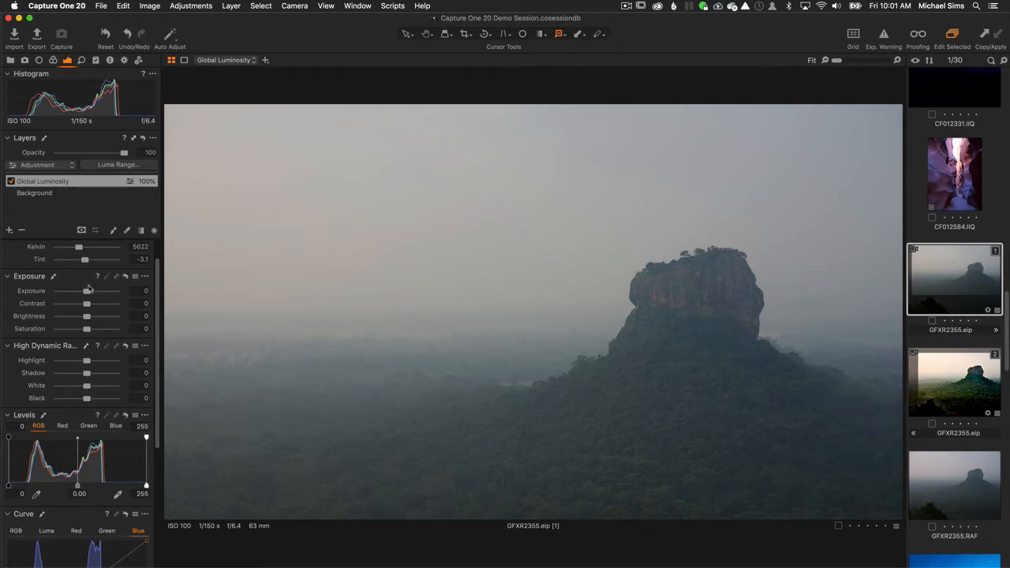
left_click_drag(87, 291, 89, 297)
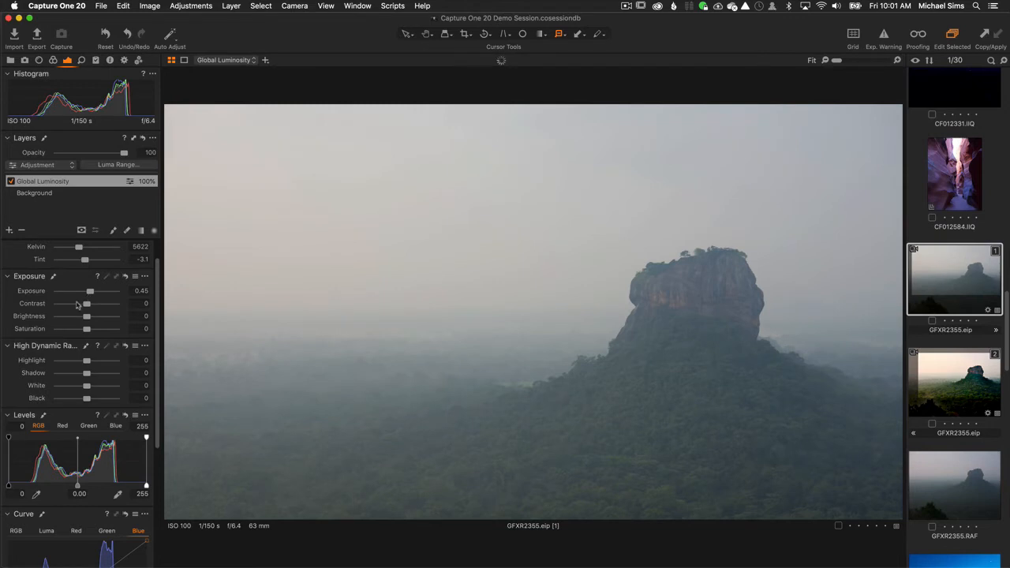
Step: Switch the Global Luminosity layer off and on to compare the photo with and without its adjustment
left_click(10, 182)
left_click(10, 182)
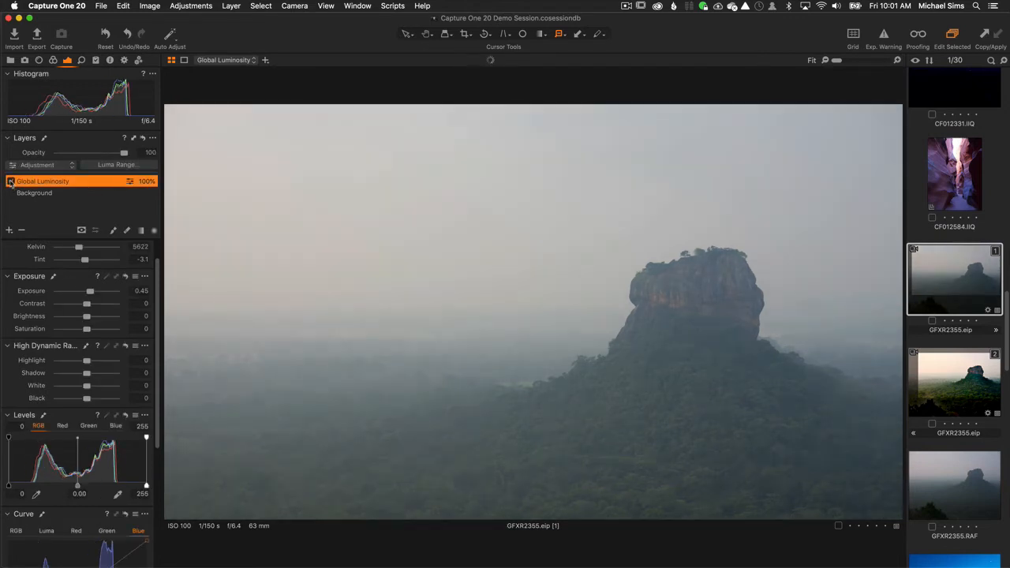
left_click(10, 181)
left_click(10, 181)
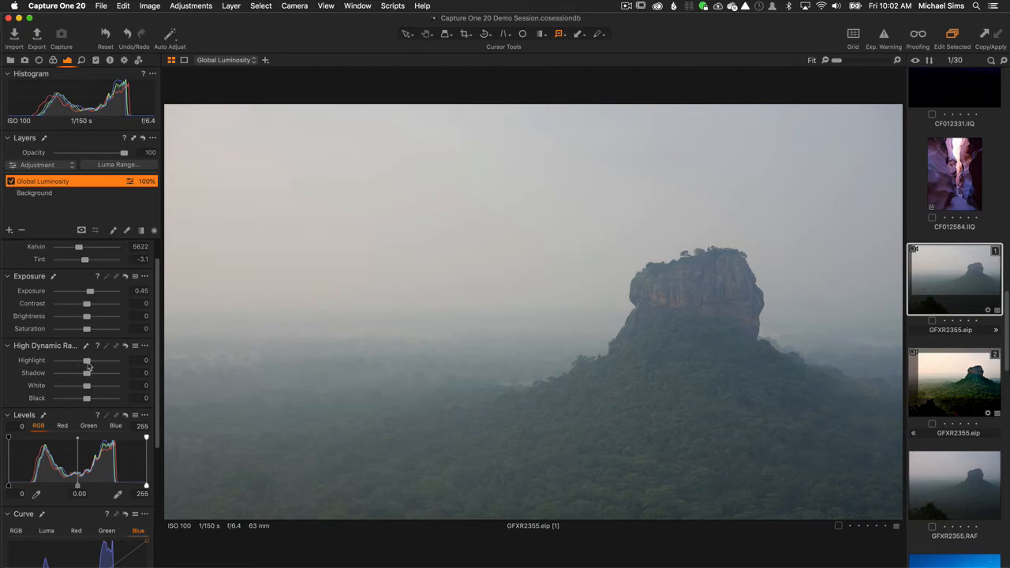
Step: Set the High Dynamic Range highlight to 23 and shadow to -16 on the Global Luminosity layer
left_click_drag(87, 362, 93, 364)
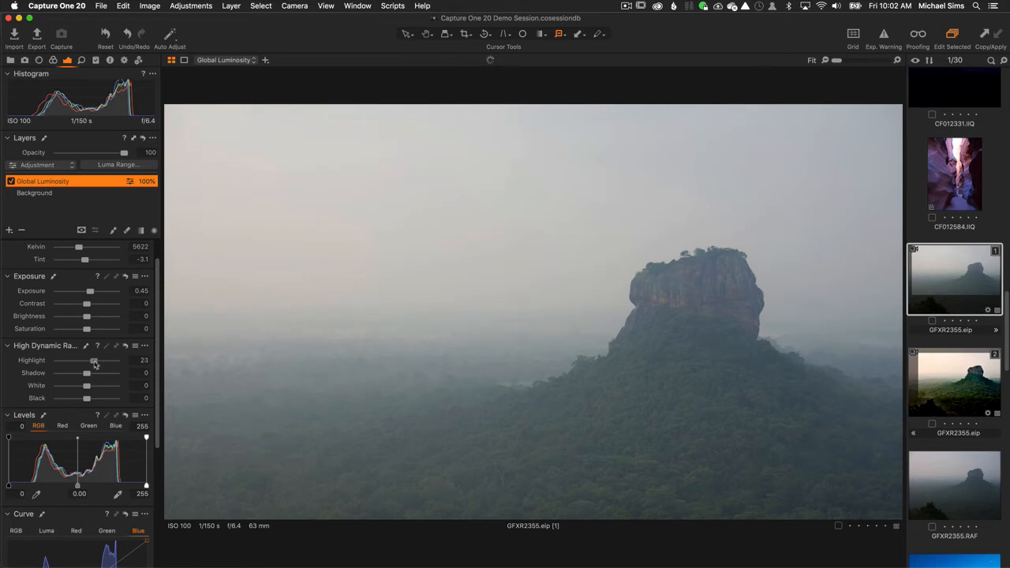
left_click_drag(87, 377, 83, 376)
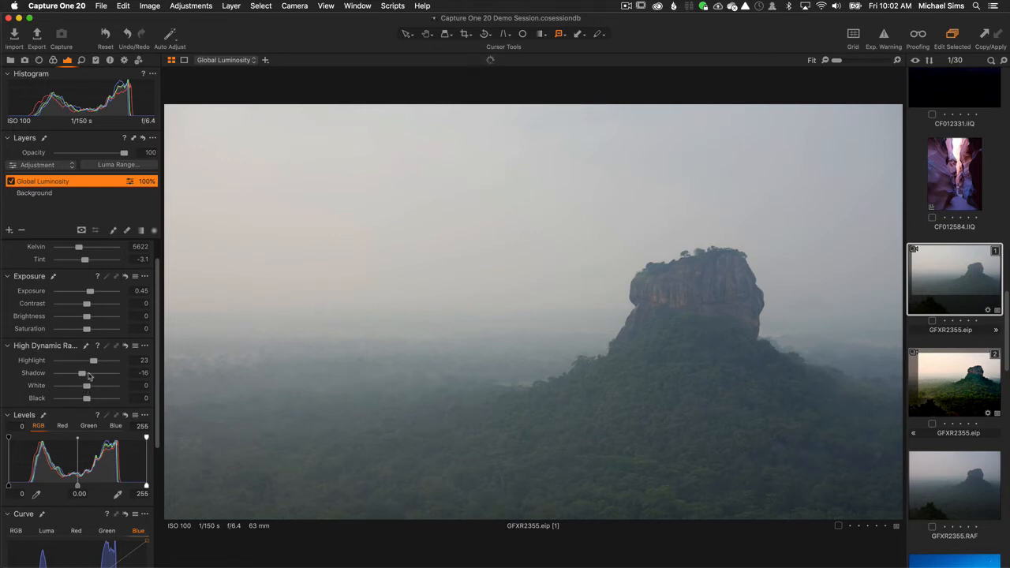
Step: Increase contrast with the Luma curve by moving its black point to input 32 and its white point slightly inward
left_click_drag(159, 410, 153, 521)
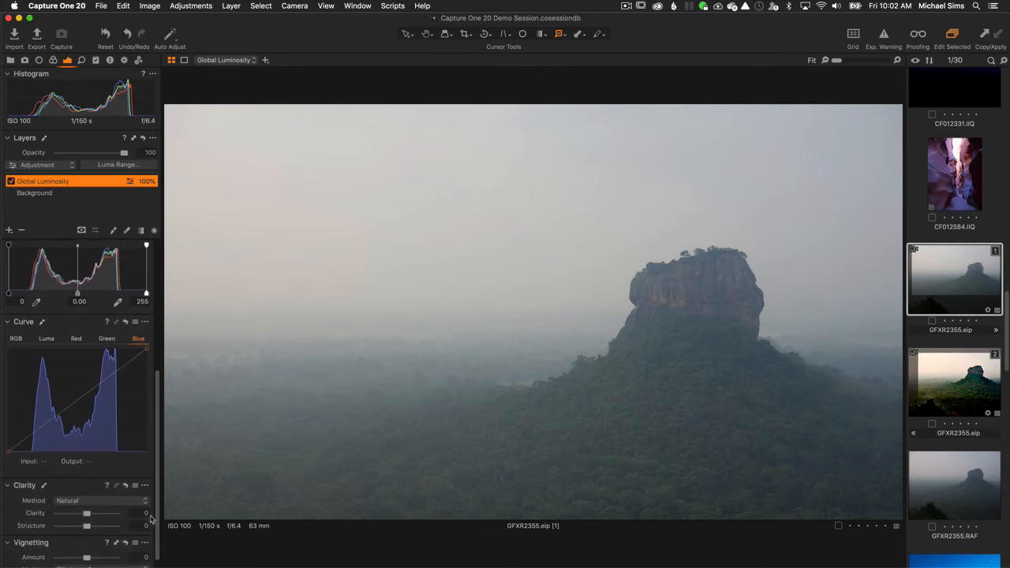
left_click(46, 339)
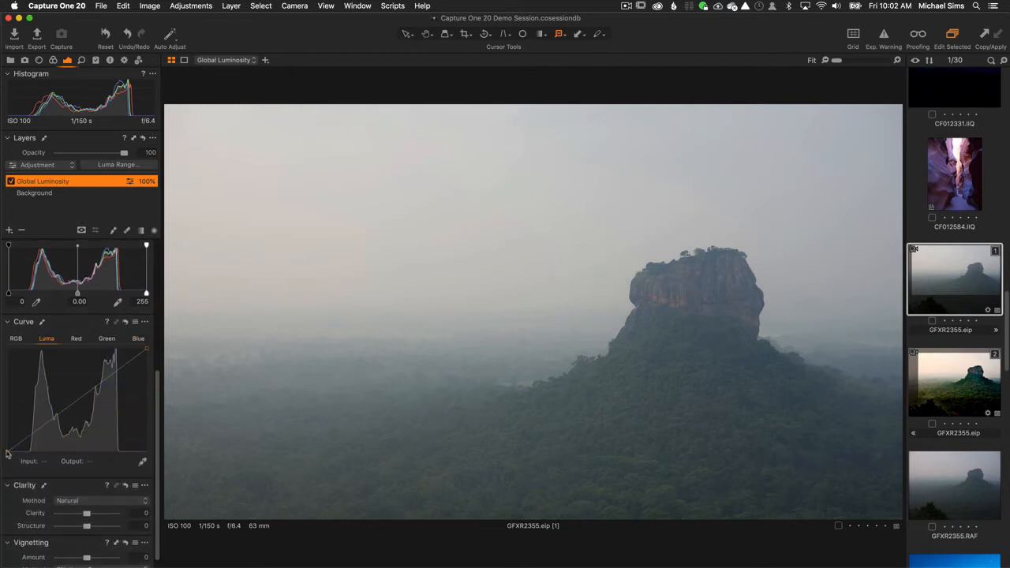
left_click_drag(157, 391, 155, 296)
left_click_drag(88, 368, 88, 368)
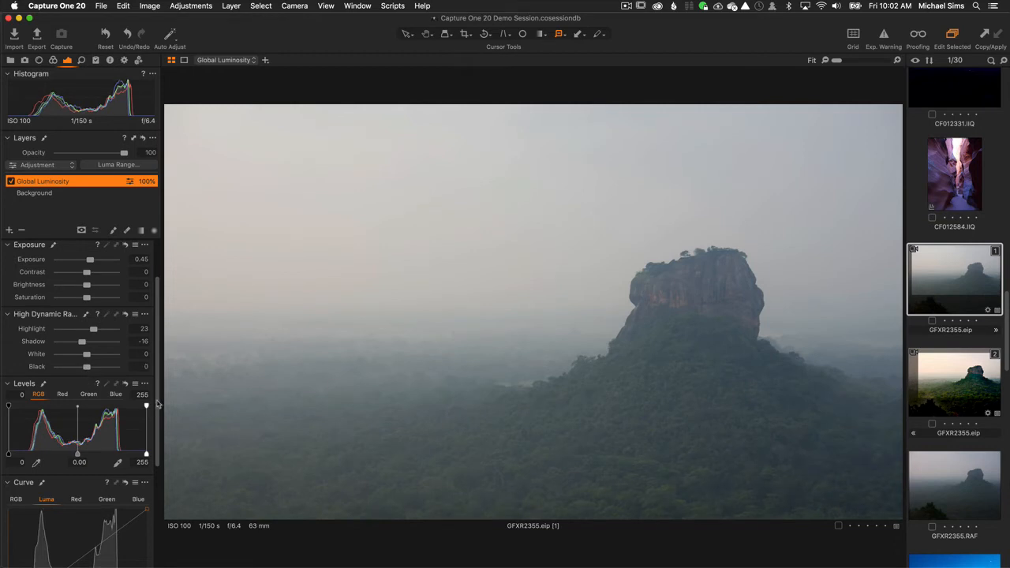
left_click_drag(159, 404, 153, 485)
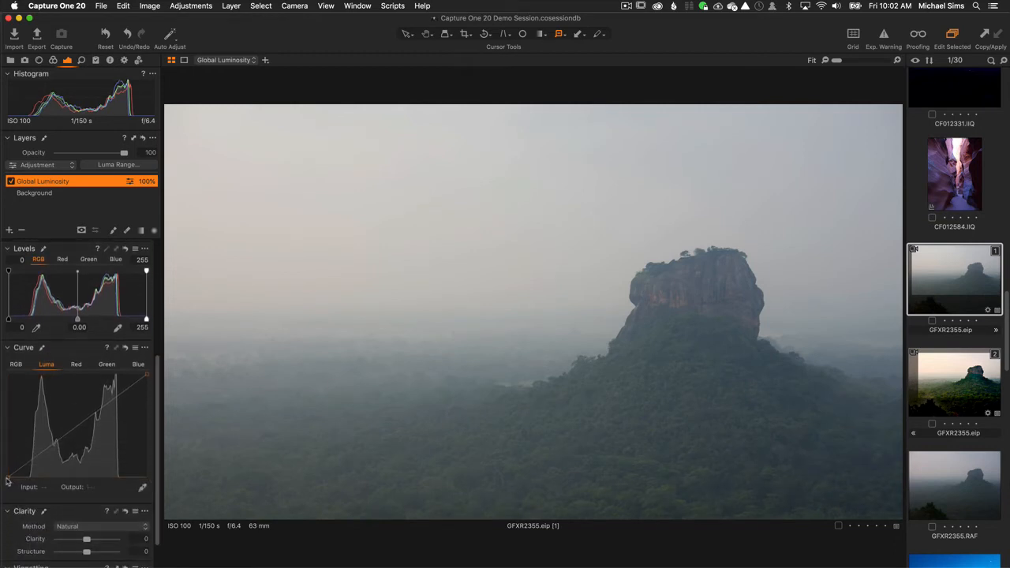
left_click_drag(10, 478, 13, 479)
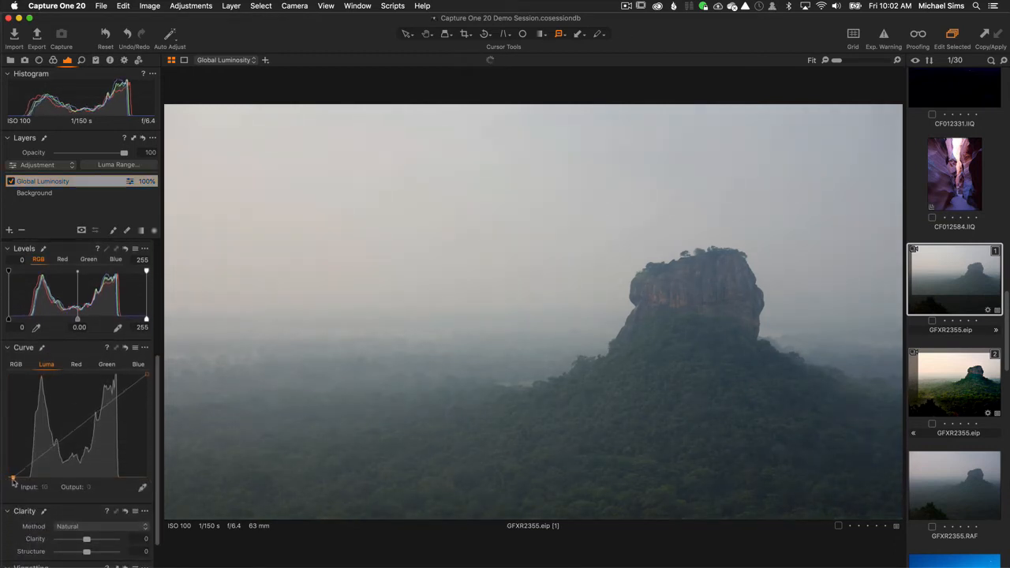
left_click_drag(146, 374, 139, 373)
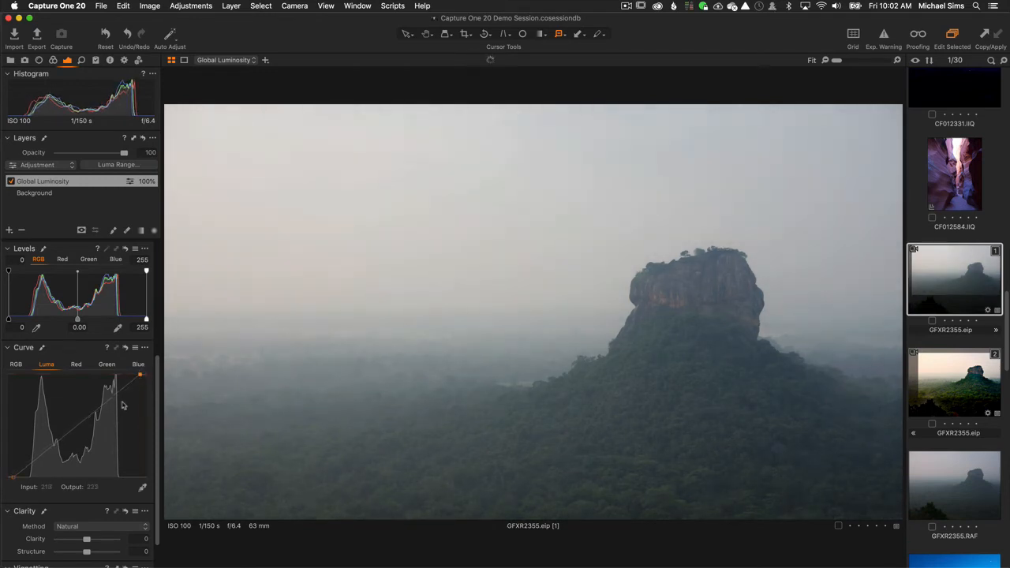
left_click_drag(12, 478, 25, 478)
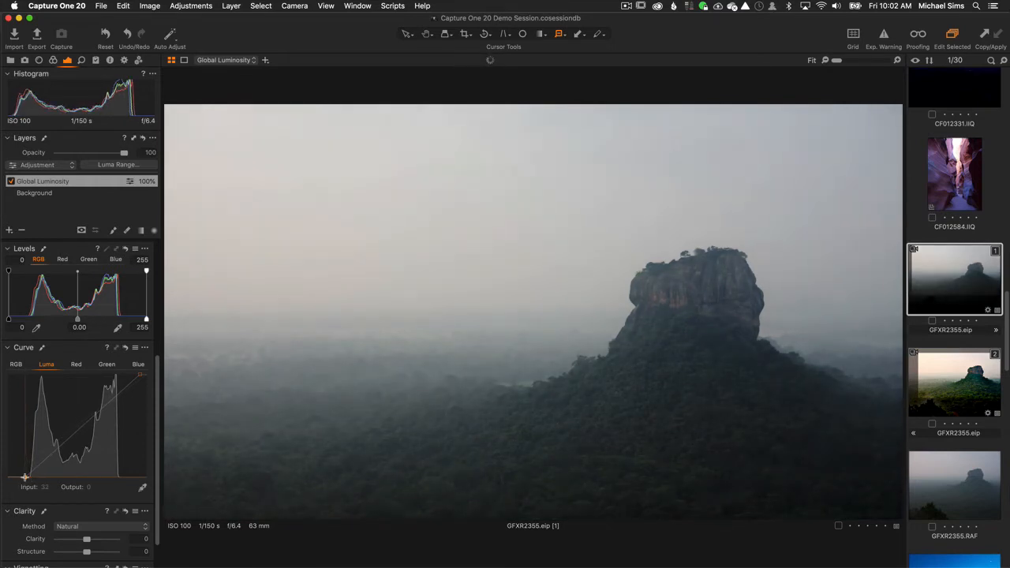
Step: Move the Luma curve's white point further inward and set High Dynamic Range highlight to 11 and shadow to -2 on the Global Luminosity layer
left_click_drag(140, 374, 130, 375)
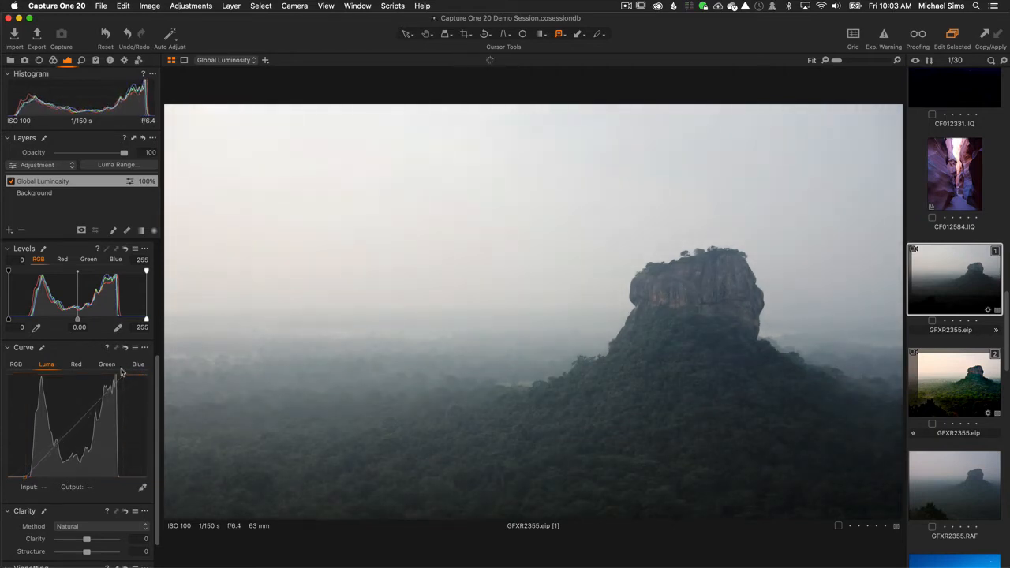
left_click_drag(156, 382, 155, 276)
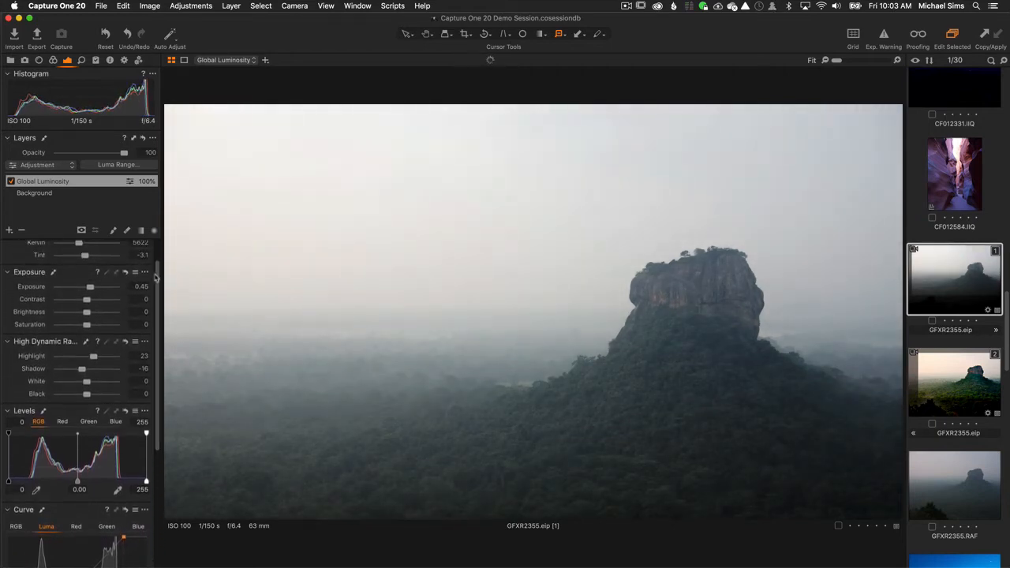
mouse_move(94, 356)
left_mouse_down()
mouse_move(77, 370)
mouse_move(87, 371)
left_mouse_up()
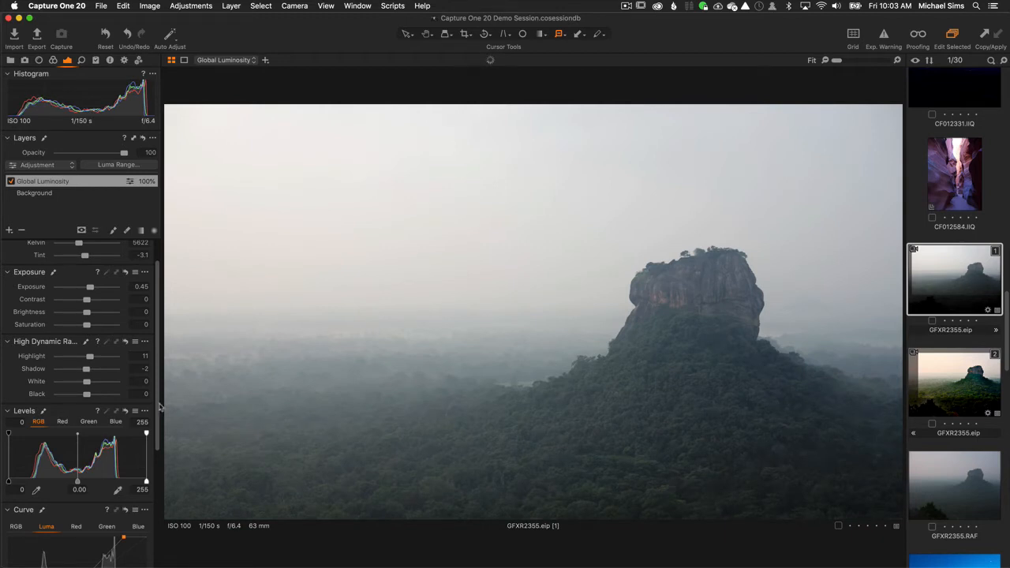
left_click_drag(157, 411, 155, 493)
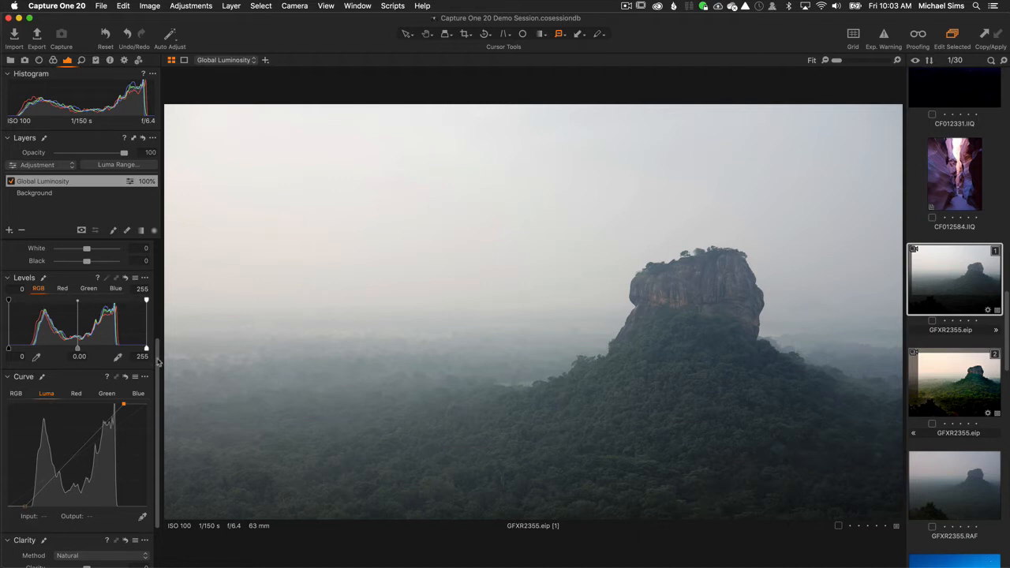
left_click_drag(158, 361, 148, 251)
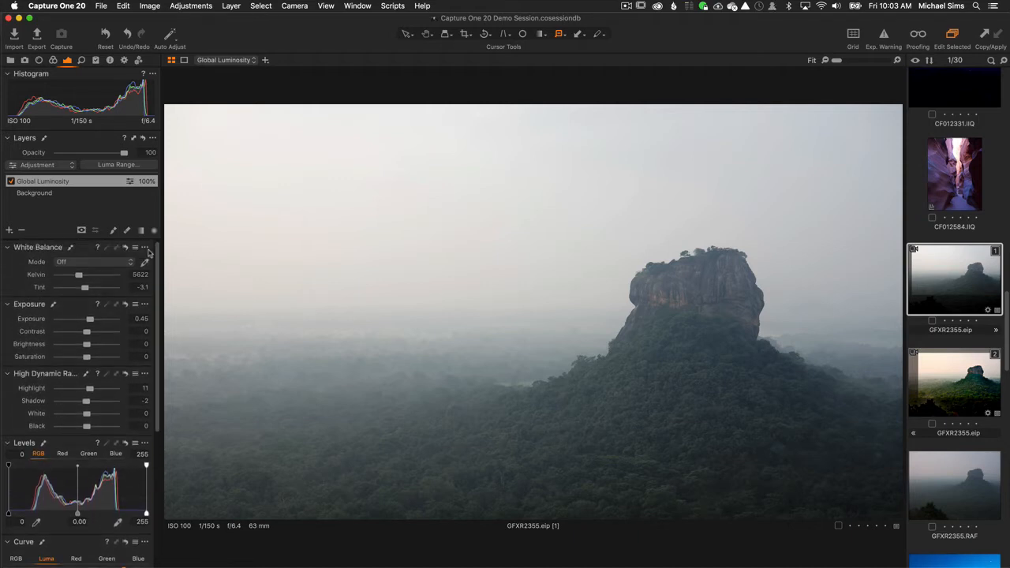
Step: Add a new filled adjustment layer above Global Luminosity and name it Global Color
left_click(10, 230)
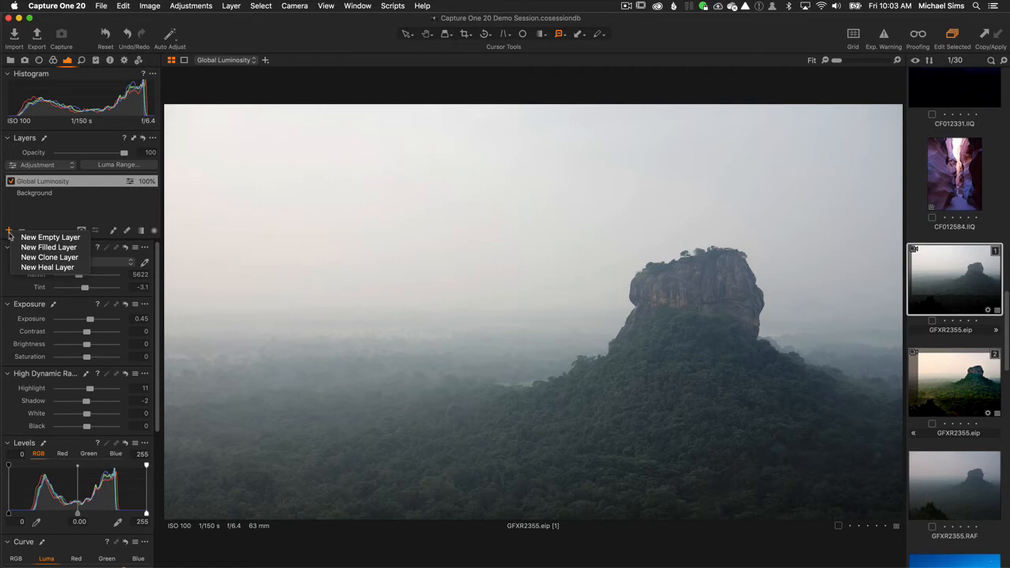
left_click(57, 247)
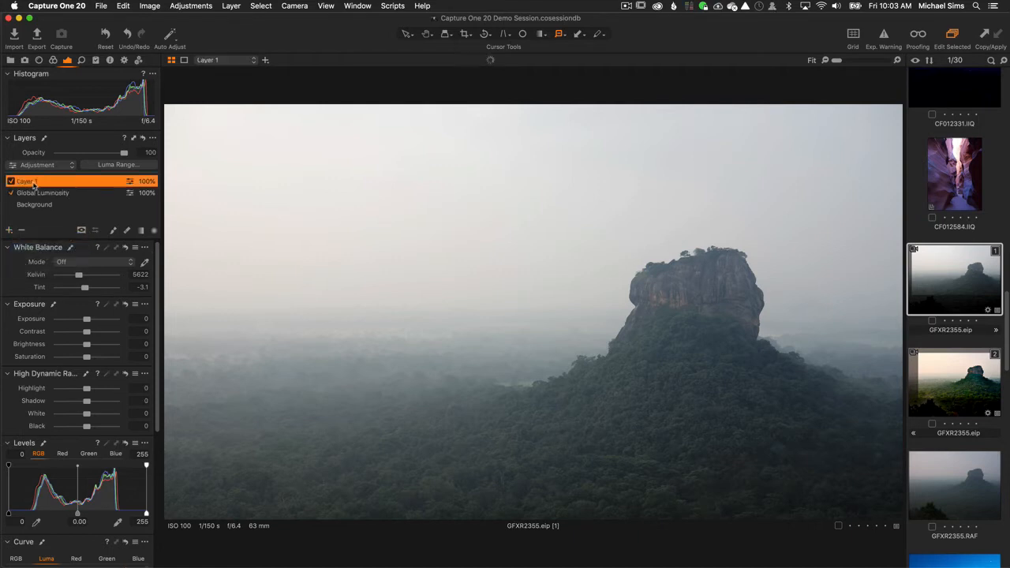
double_click(30, 181)
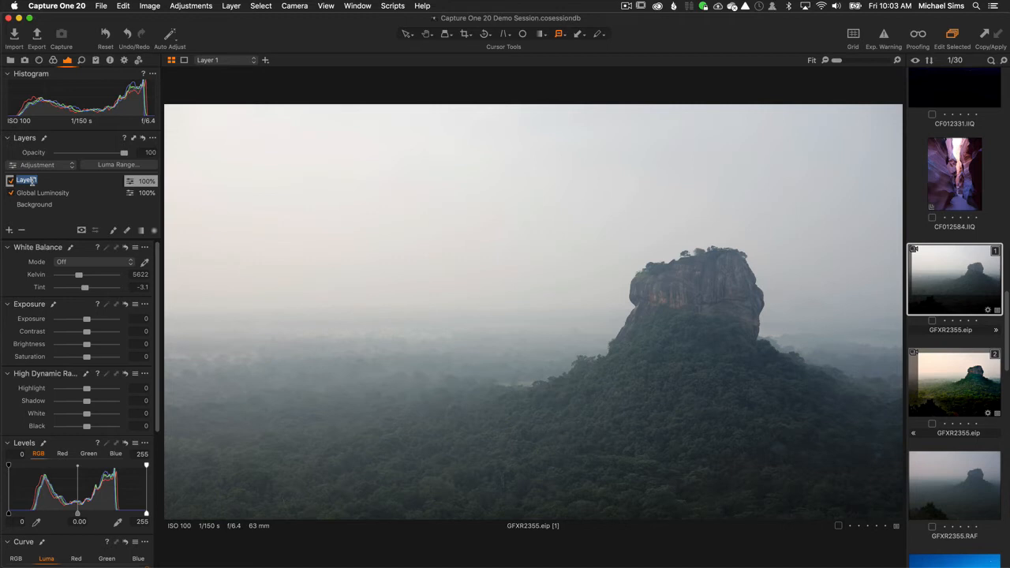
type("d")
key("super+a")
Step: Raise the saturation of the Global Color layer slightly
left_click_drag(160, 398, 153, 453)
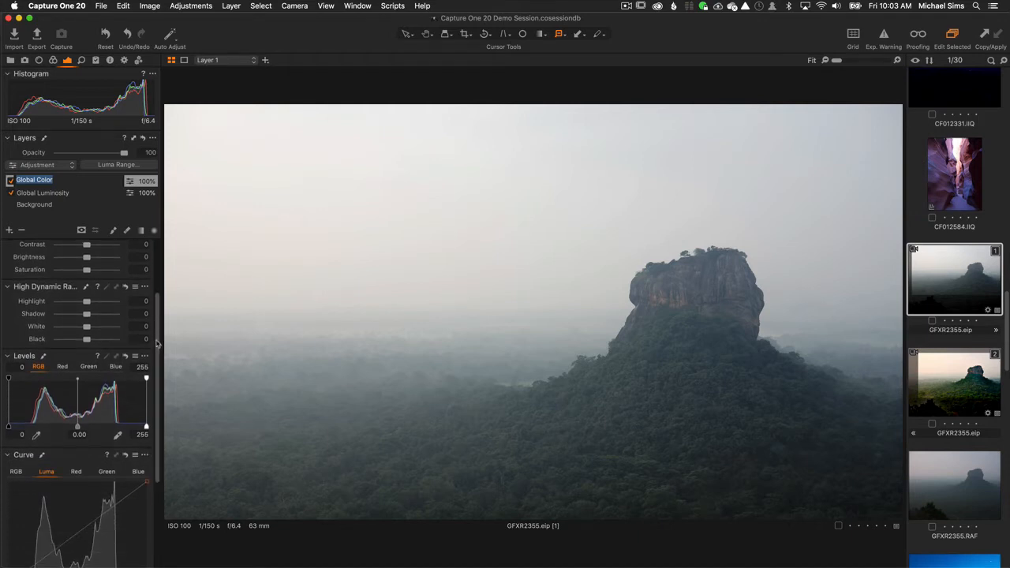
left_click_drag(155, 339, 155, 317)
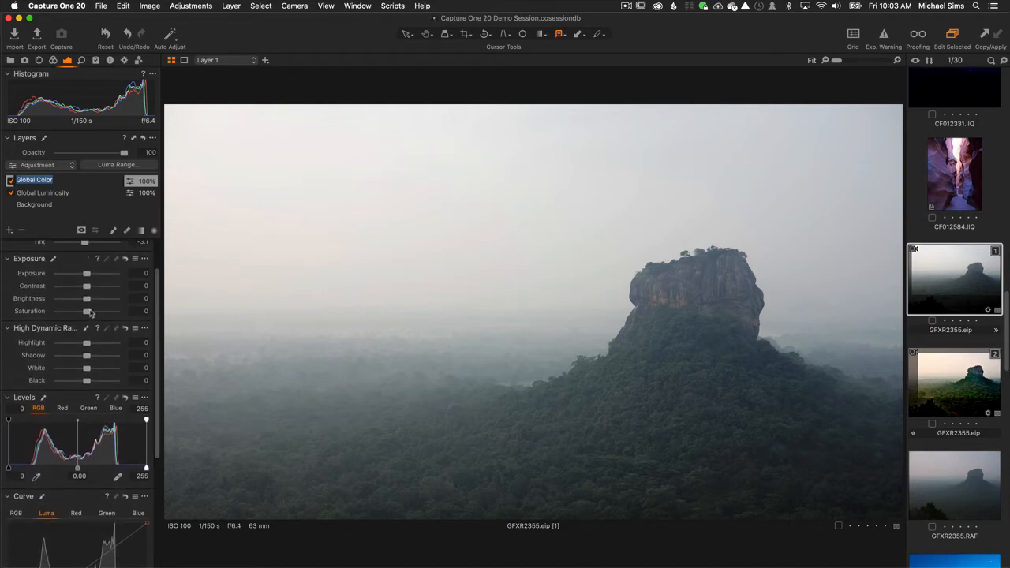
left_click_drag(87, 313, 92, 316)
Step: Set the Global Color layer's RGB Levels to input shadow 6, midtone -0.02, input highlight 229 and output highlight 250
left_click_drag(157, 407, 154, 482)
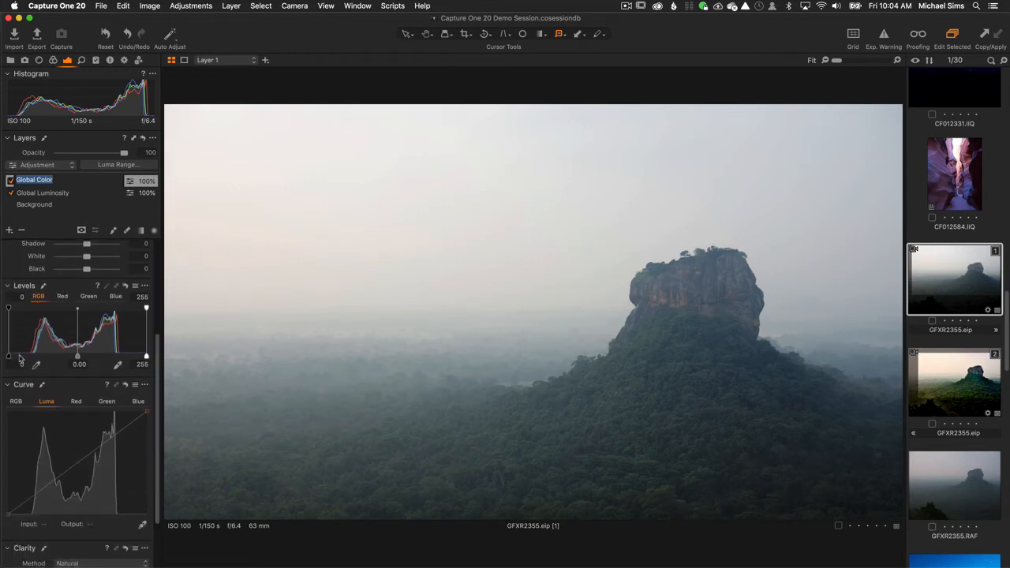
left_click_drag(8, 358, 11, 356)
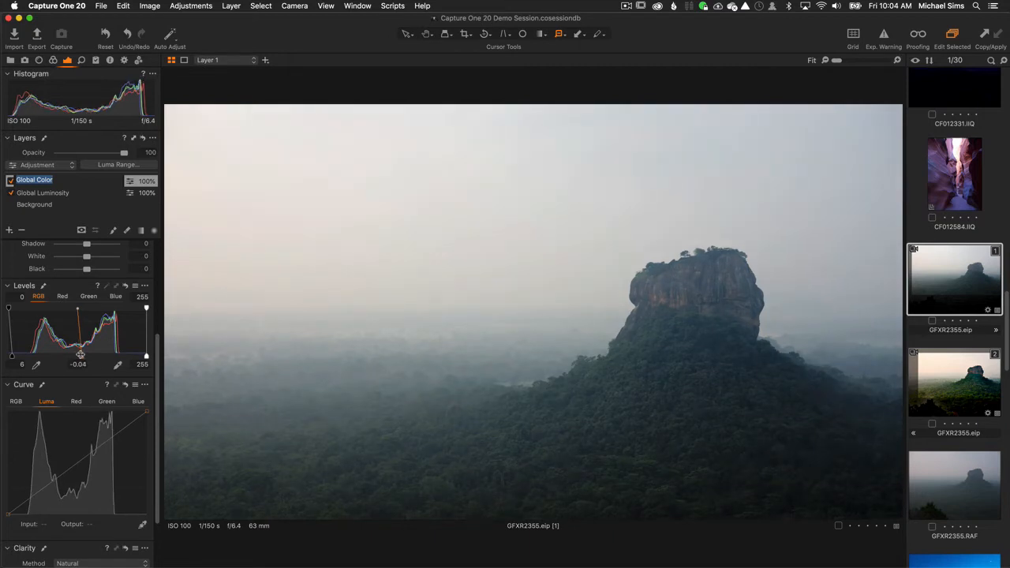
left_click_drag(78, 355, 79, 355)
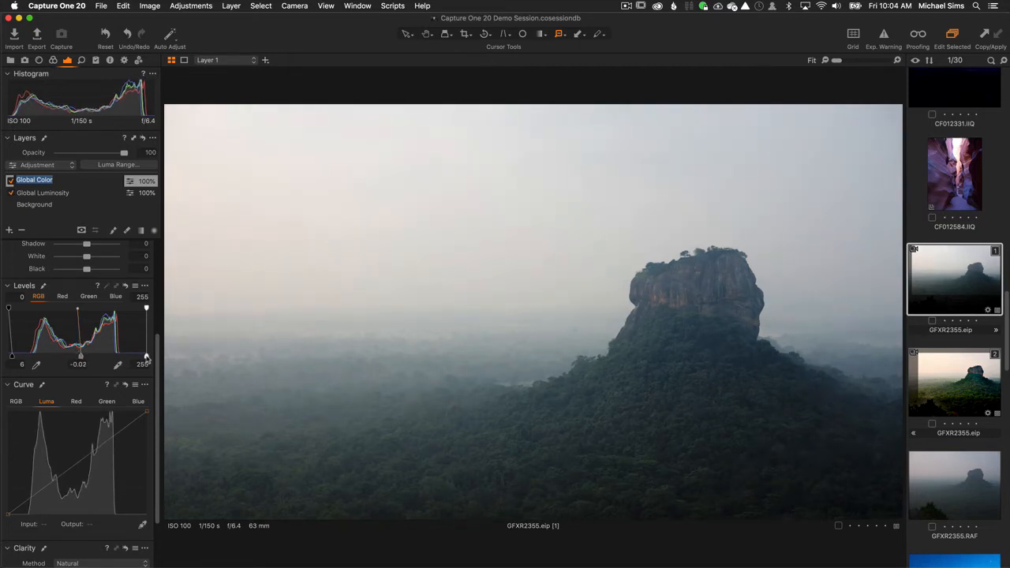
left_click_drag(146, 358, 138, 357)
left_click_drag(145, 307, 142, 308)
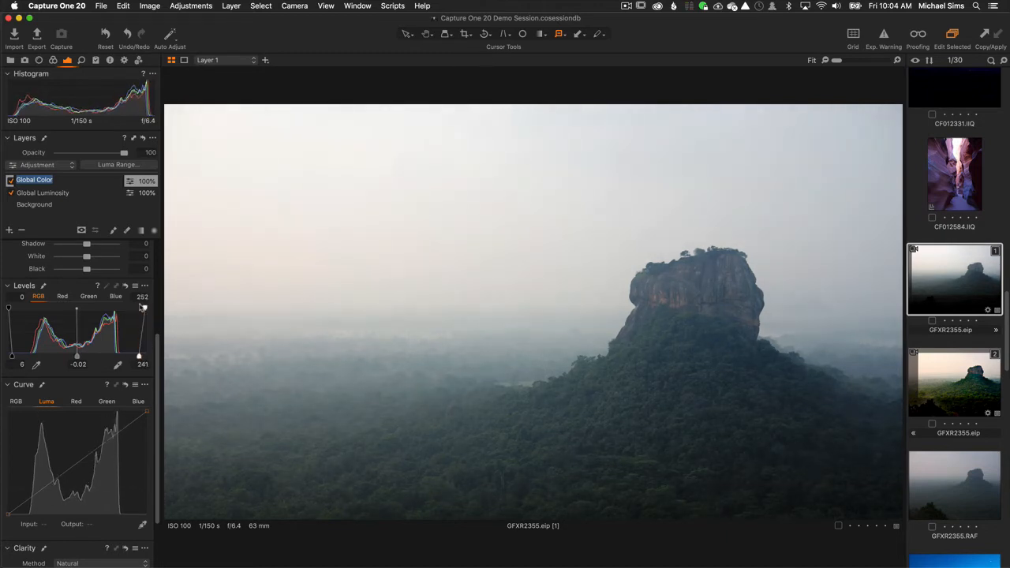
mouse_move(139, 357)
left_mouse_down()
mouse_move(117, 361)
mouse_move(132, 359)
left_mouse_up()
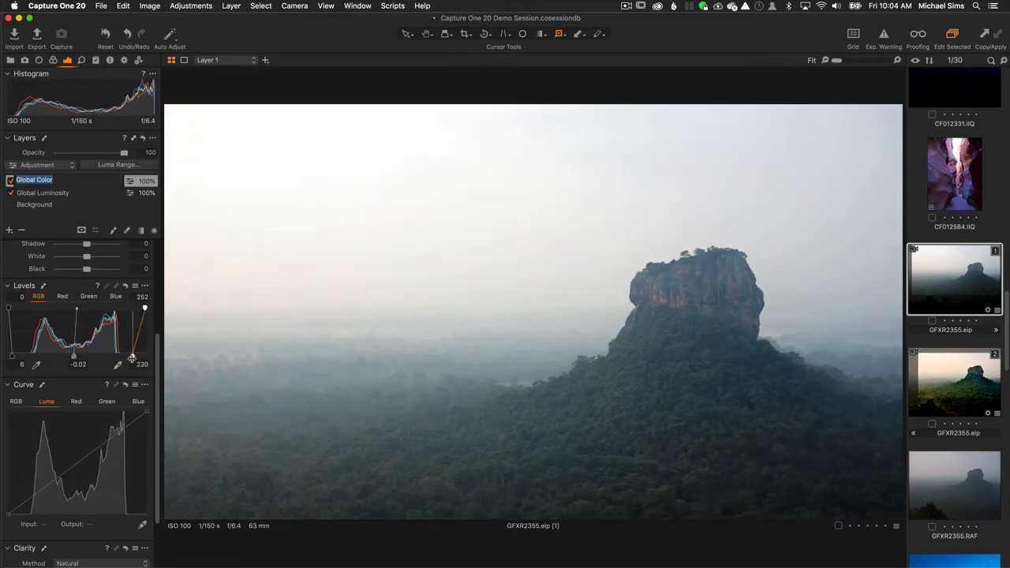
left_click_drag(143, 308, 140, 310)
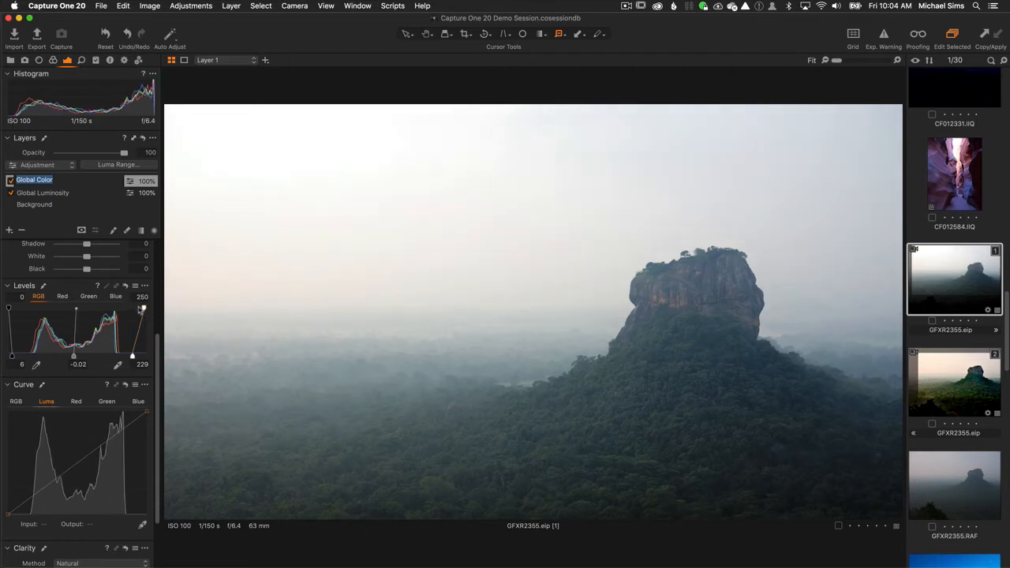
Step: Switch the Global Color layer off and on to compare the photo with and without its adjustments
left_click(9, 182)
left_click(10, 182)
left_click(9, 181)
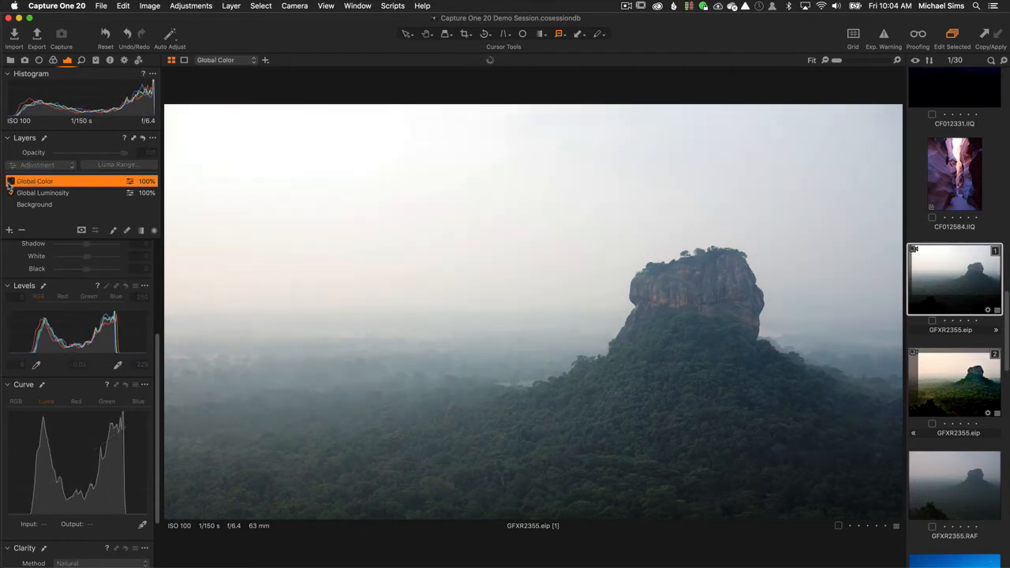
left_click(9, 181)
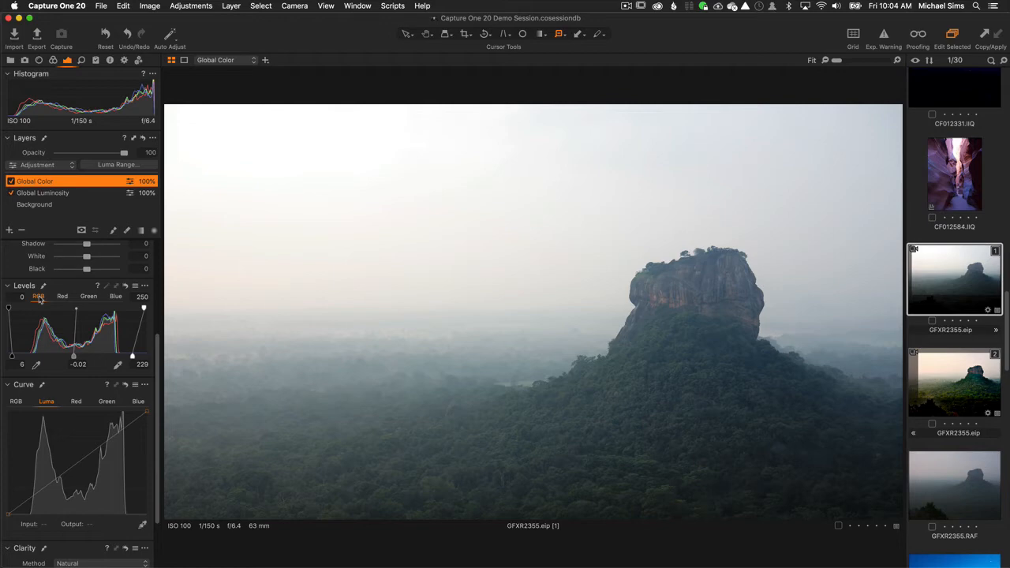
Step: Set the saturation of the Global Color layer to 22
left_click_drag(160, 360, 152, 290)
left_click_drag(91, 315, 92, 318)
left_click_drag(157, 328, 156, 270)
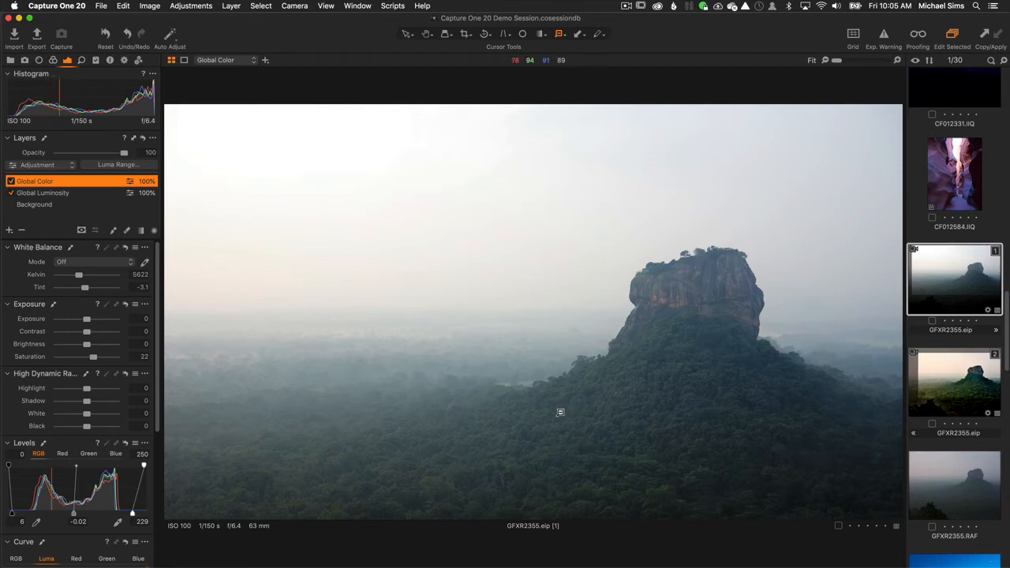
Step: Switch from the color readout tool to the Select cursor and add a new filled layer named Forest
left_click(562, 36)
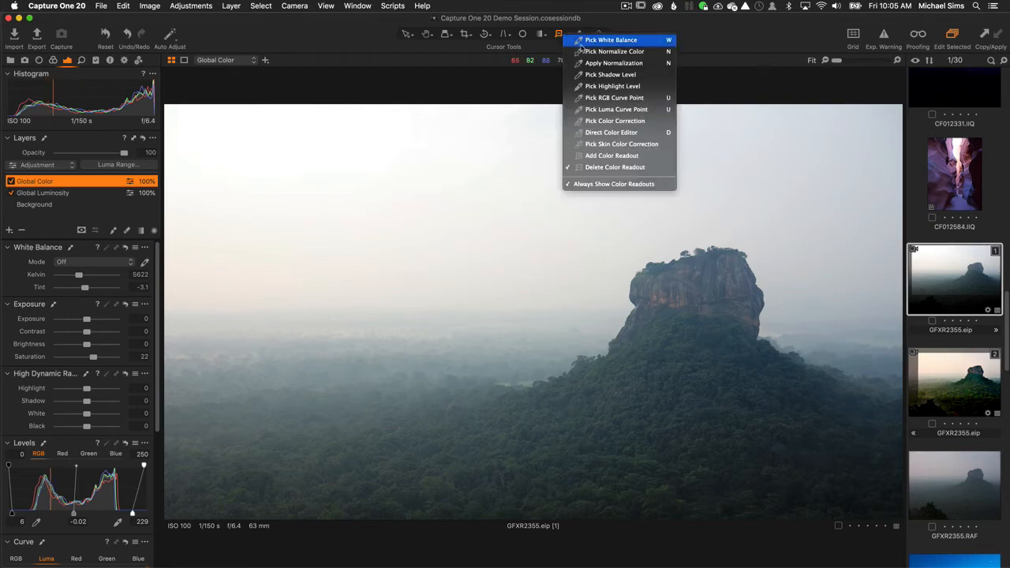
left_click(586, 41)
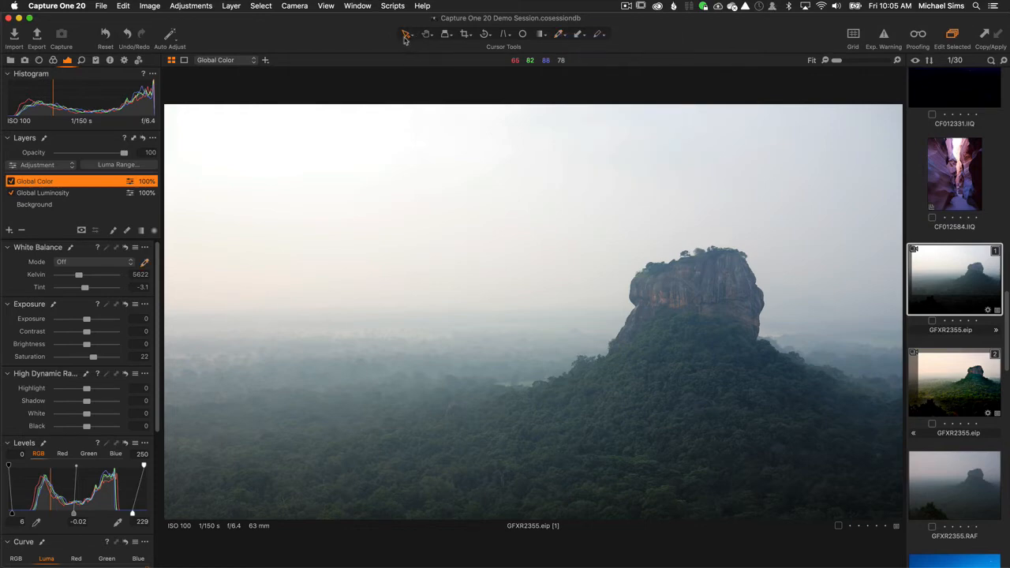
left_click(9, 230)
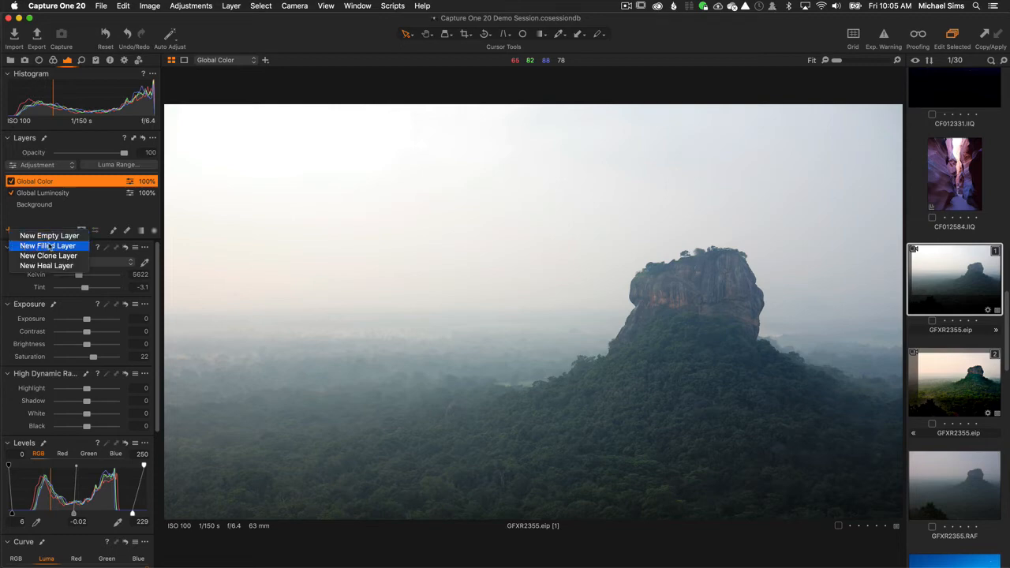
left_click(48, 245)
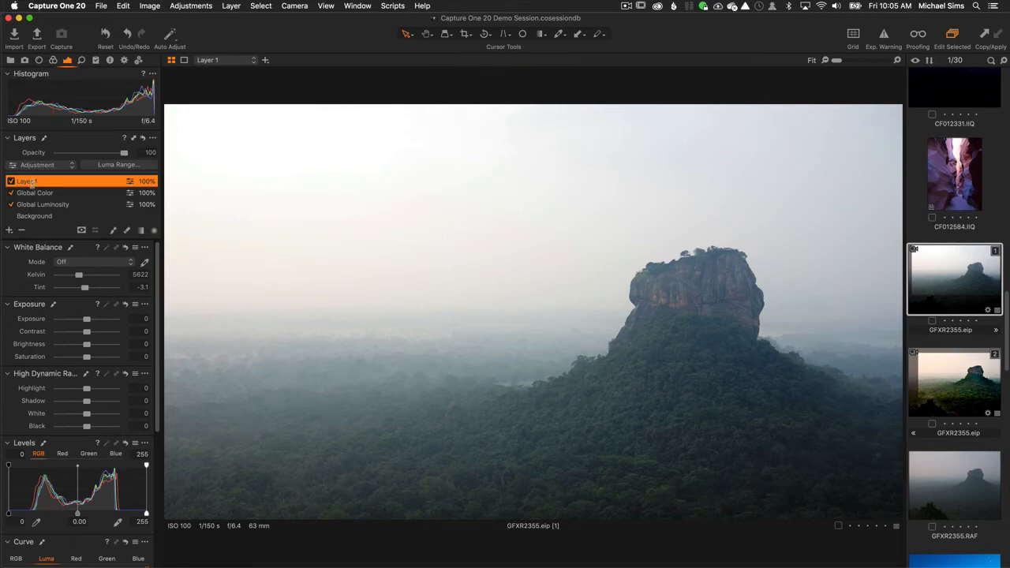
double_click(31, 181)
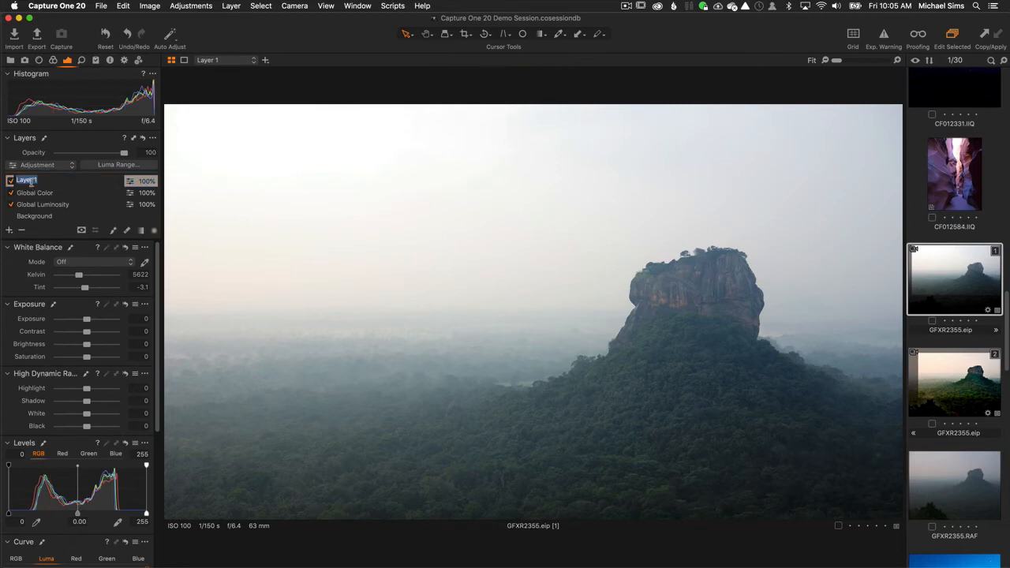
type("Forest")
key("Return")
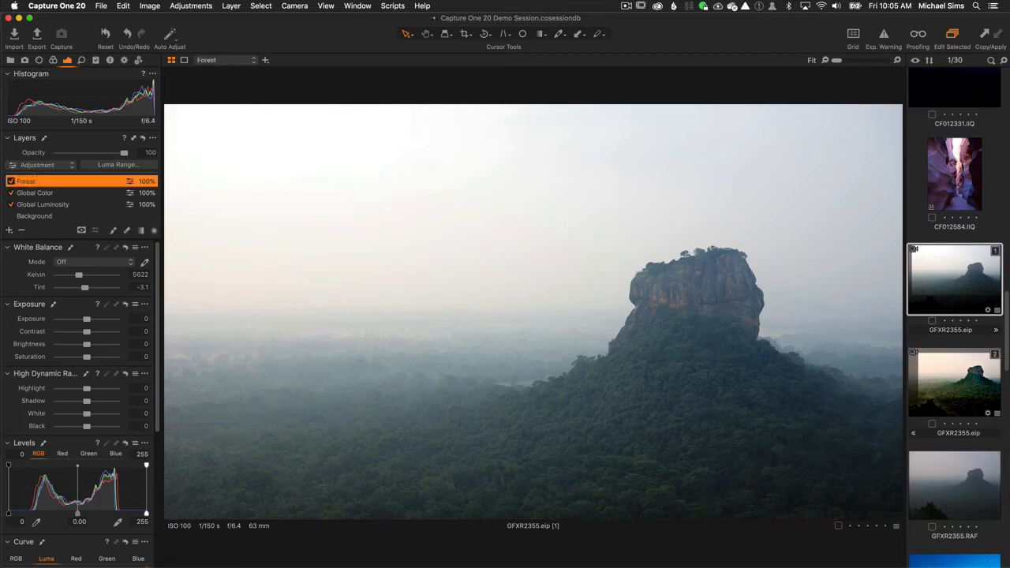
Step: Restrict the Forest layer with a Luma Range of 20 to 125 and falloff of 0 to 159, using the mask display as a guide
left_click(129, 166)
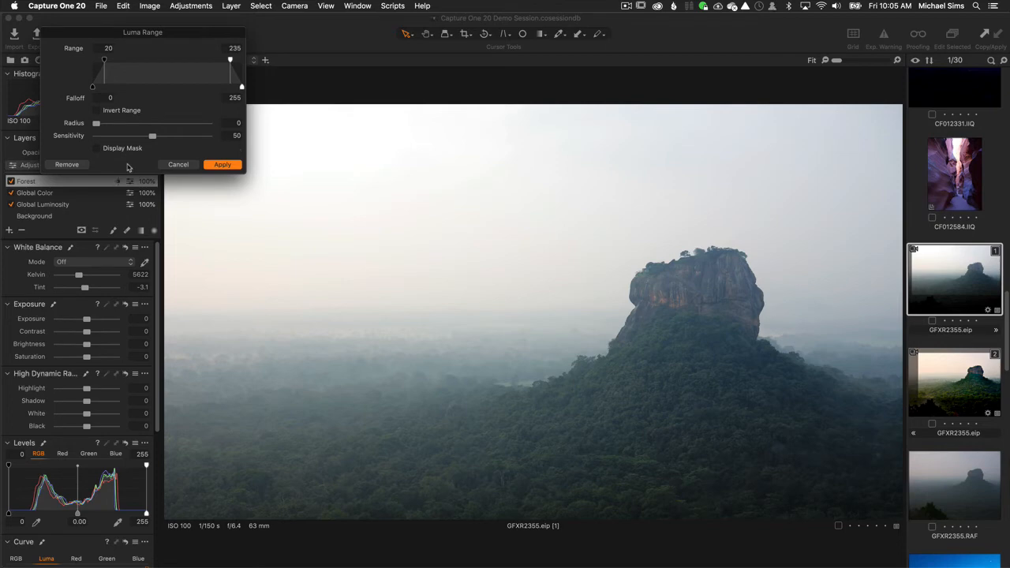
left_click(178, 165)
key("m")
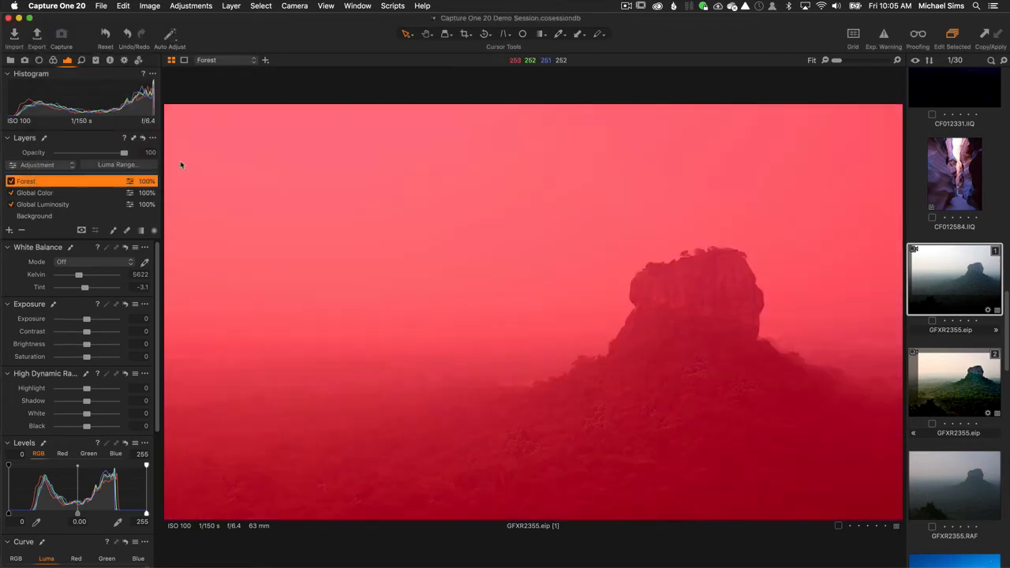
left_click(126, 164)
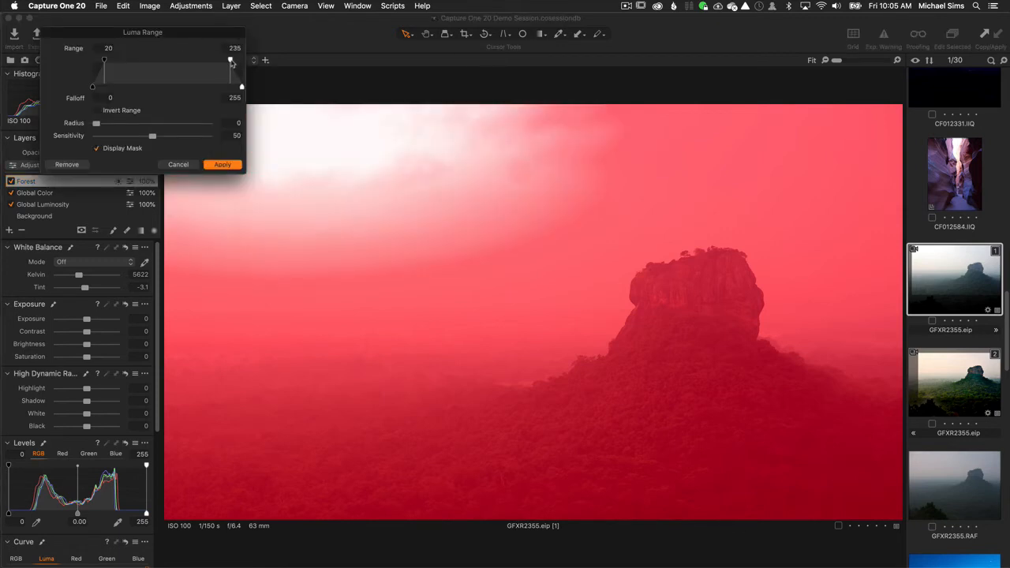
left_click_drag(231, 63, 192, 96)
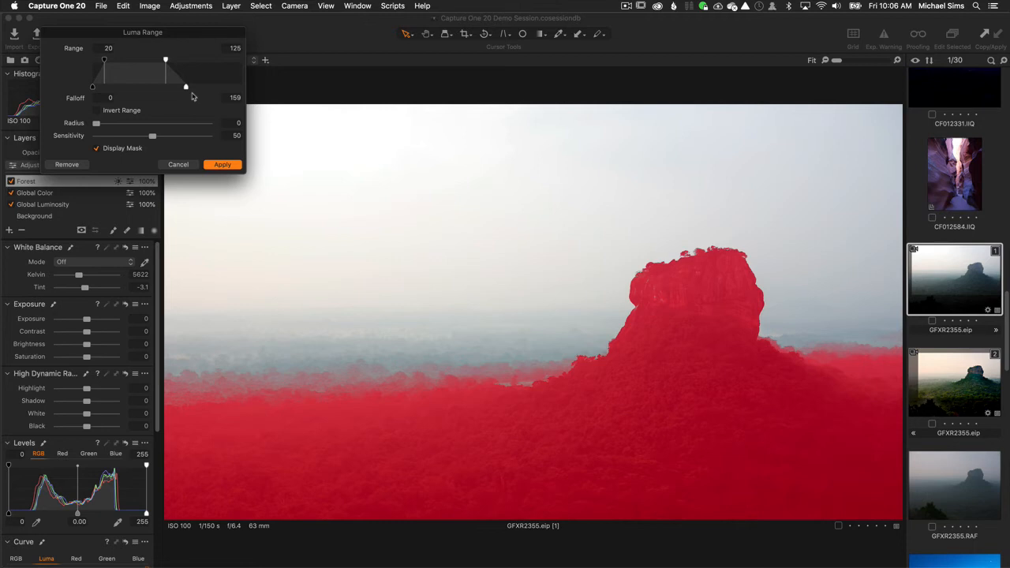
left_click(226, 166)
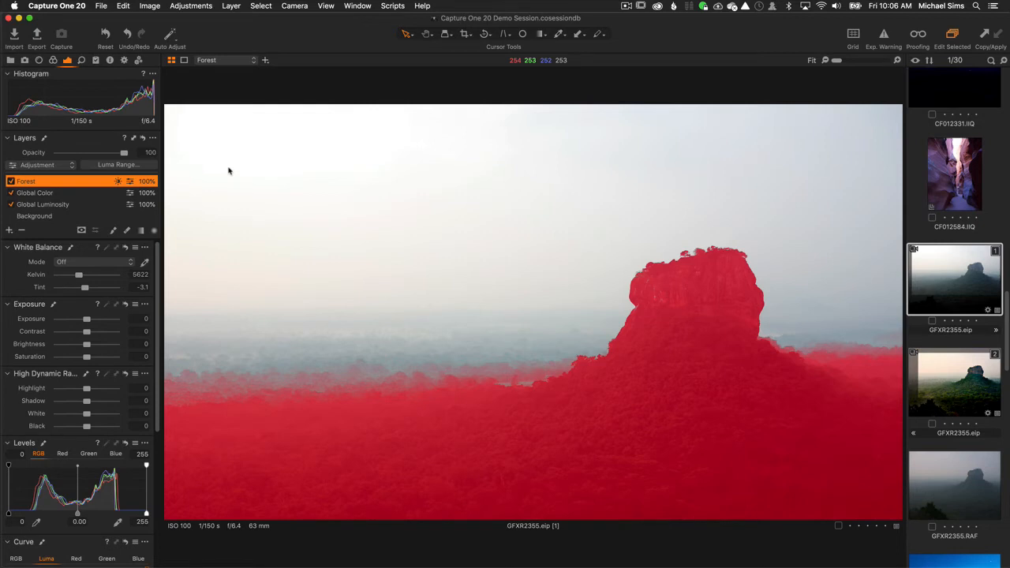
key("m")
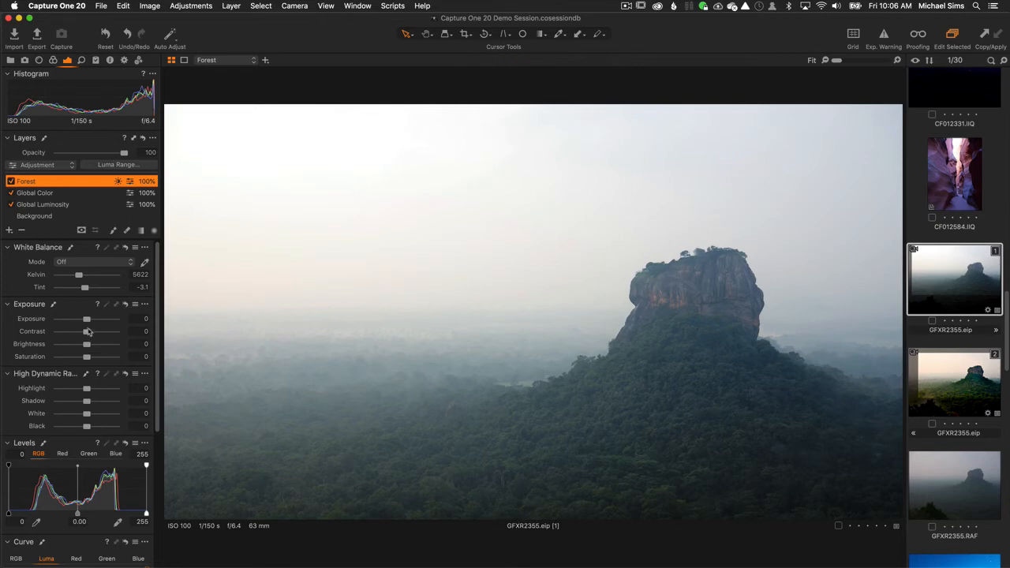
Step: Set the Forest layer's contrast to 6 and raise its clarity to about 42
left_click_drag(87, 334, 89, 337)
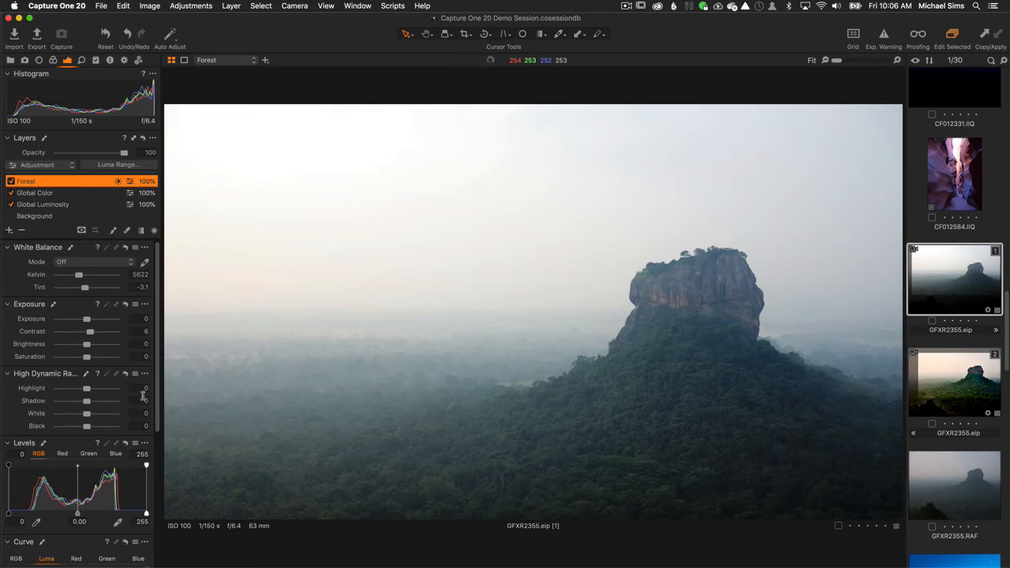
scroll(157, 387, "down", 6)
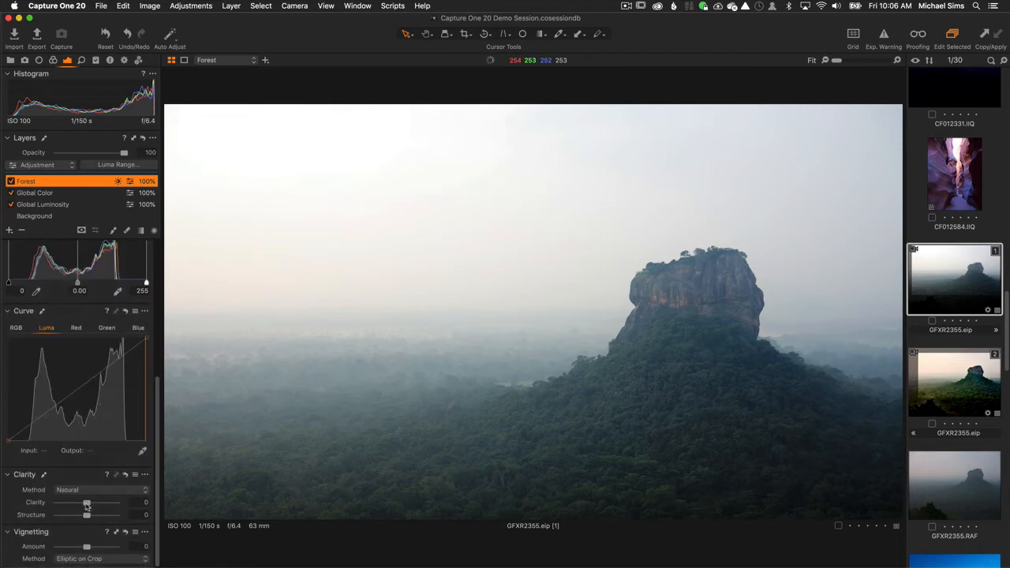
left_click_drag(87, 506, 104, 507)
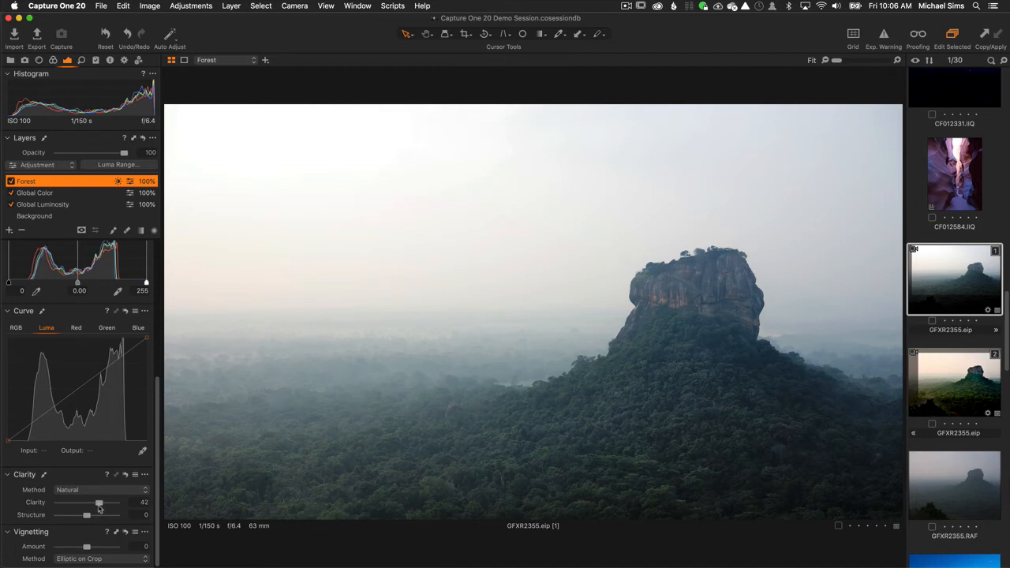
left_click_drag(99, 507, 86, 518)
scroll(152, 329, "up", 5)
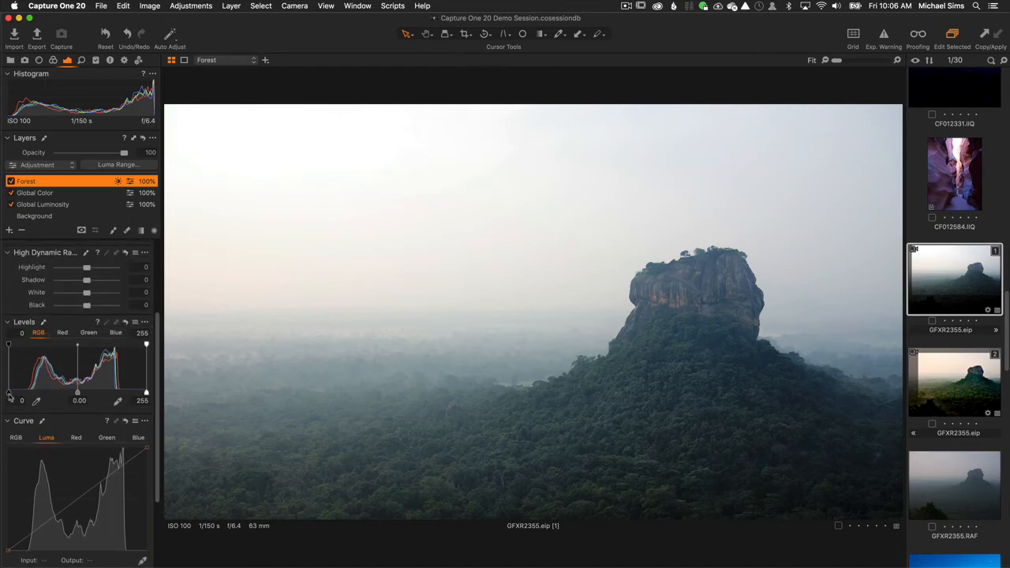
Step: Adjust the Forest layer's RGB levels to a midtone of -0.03, a highlight input of 253 and a highlight output of 244
mouse_move(9, 392)
left_mouse_down()
mouse_move(19, 393)
mouse_move(8, 392)
left_mouse_up()
left_click_drag(78, 392, 78, 392)
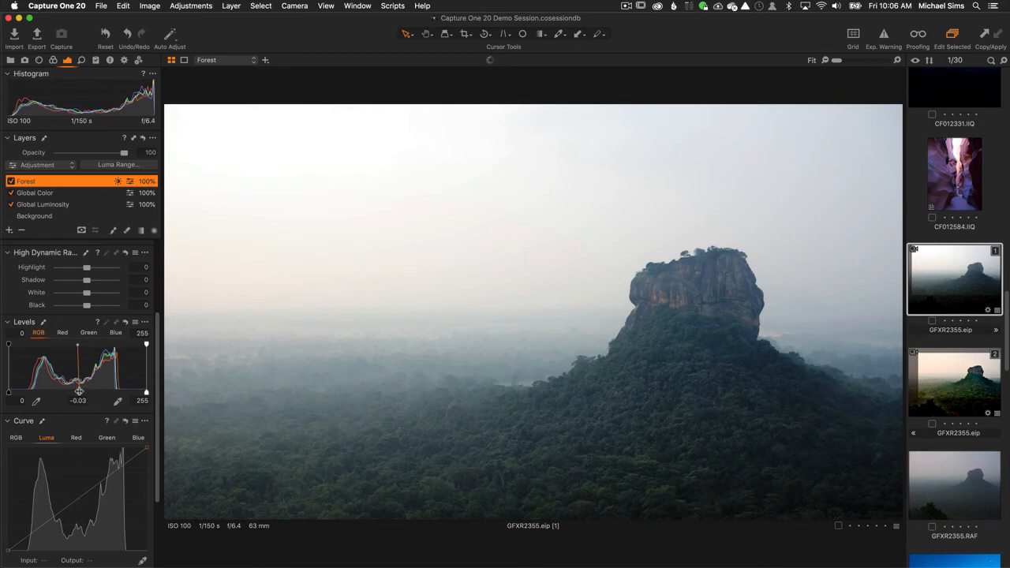
left_click_drag(146, 392, 143, 391)
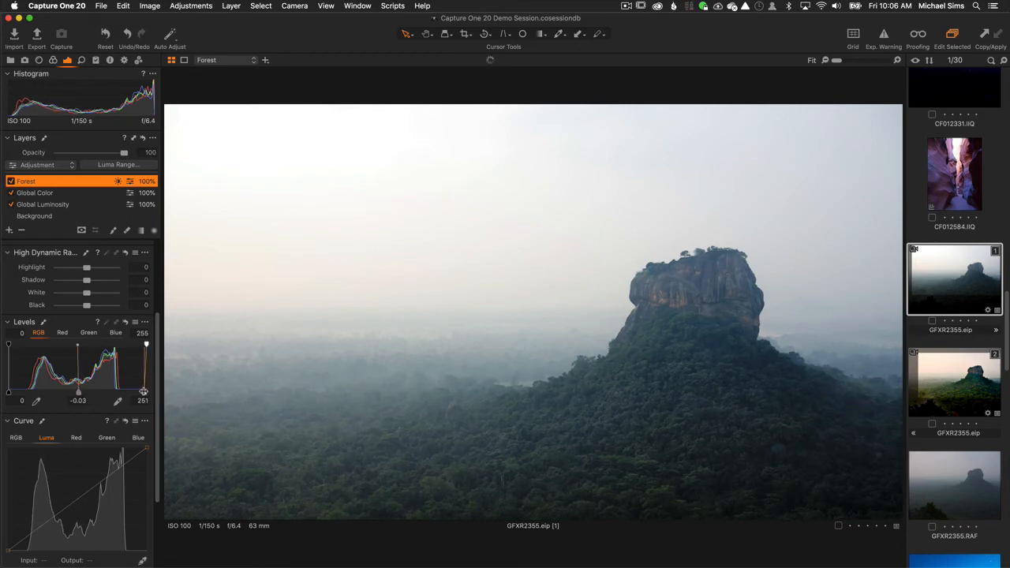
left_click_drag(145, 345, 138, 343)
left_click_drag(143, 392, 145, 392)
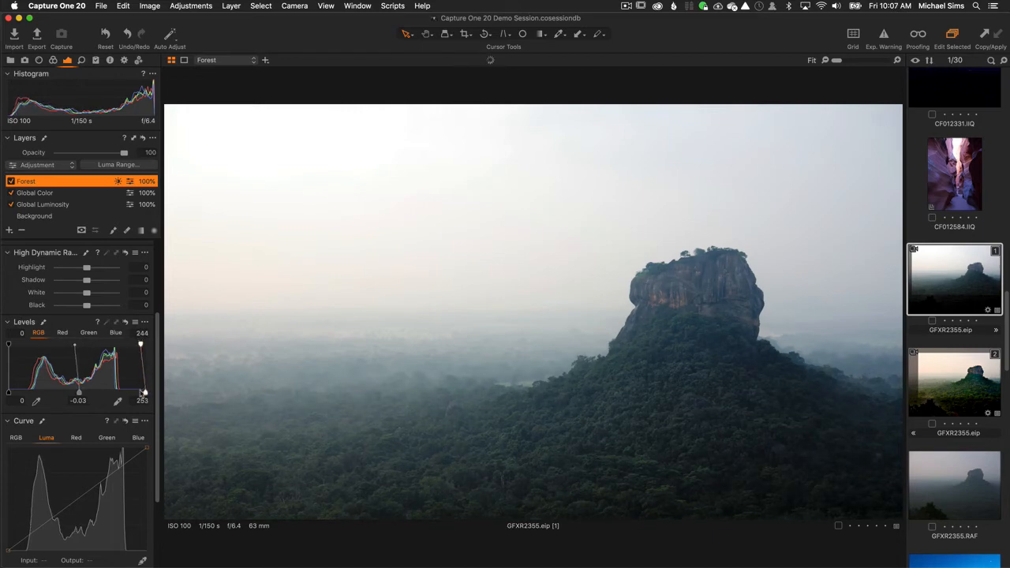
Step: Set the Forest layer's shadow recovery to 2, exposure to -0.02 and contrast to 11
left_click_drag(159, 340, 154, 262)
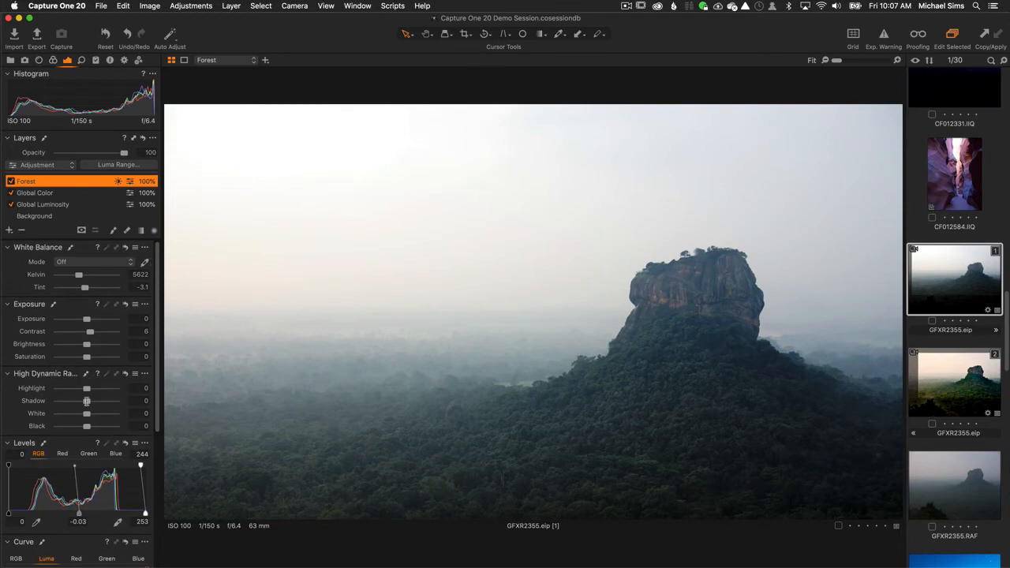
left_click_drag(87, 401, 86, 389)
mouse_move(91, 333)
left_mouse_down()
mouse_move(86, 320)
mouse_move(90, 333)
left_mouse_up()
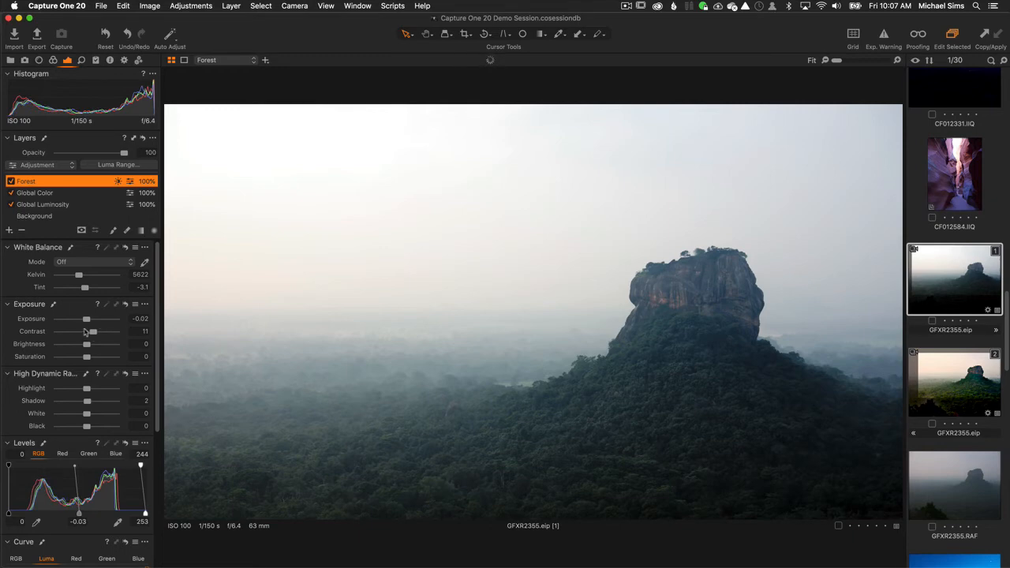
Step: Compare the photo with the Forest layer switched off and on
left_click(10, 182)
left_click(10, 182)
left_click(10, 181)
left_click(11, 182)
Step: Add a new filled layer named Peak above the Forest layer
left_click(10, 231)
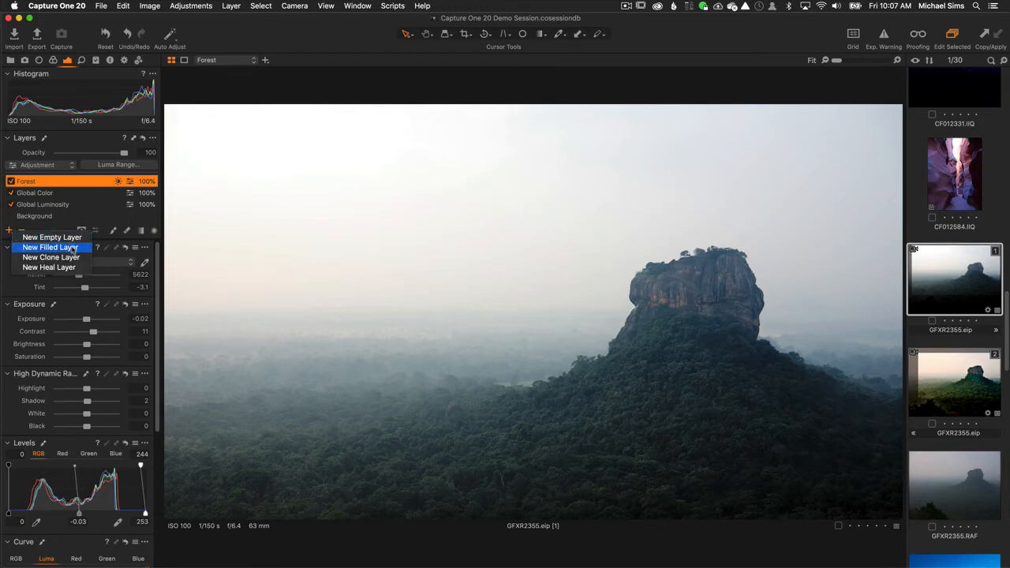
left_click(69, 250)
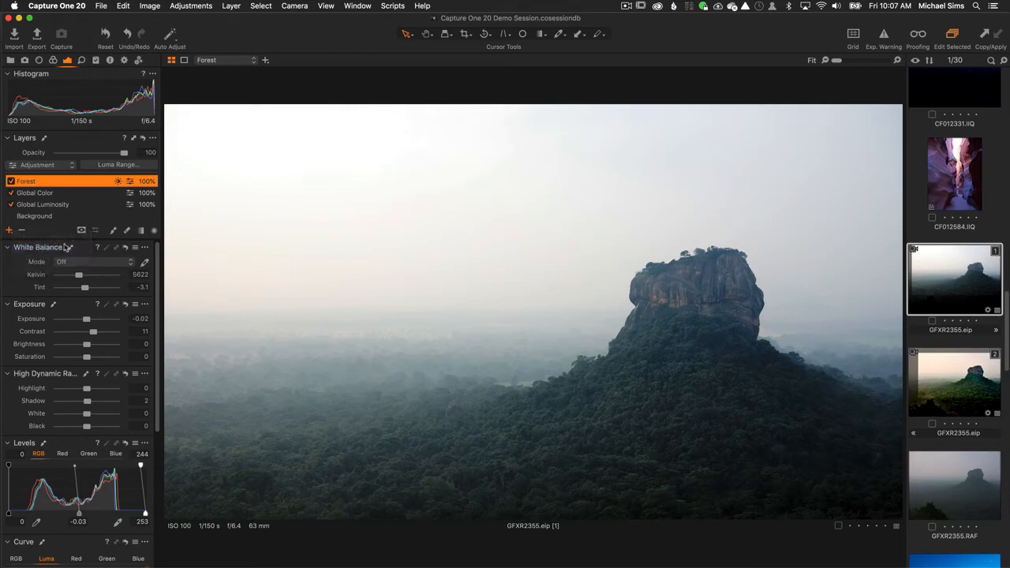
double_click(29, 180)
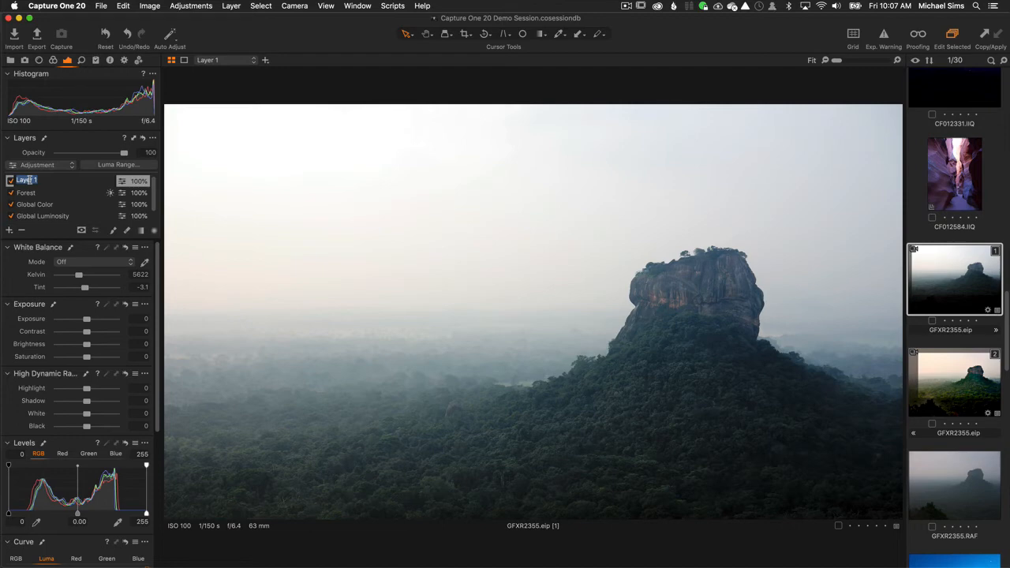
type("Pel")
key("Return")
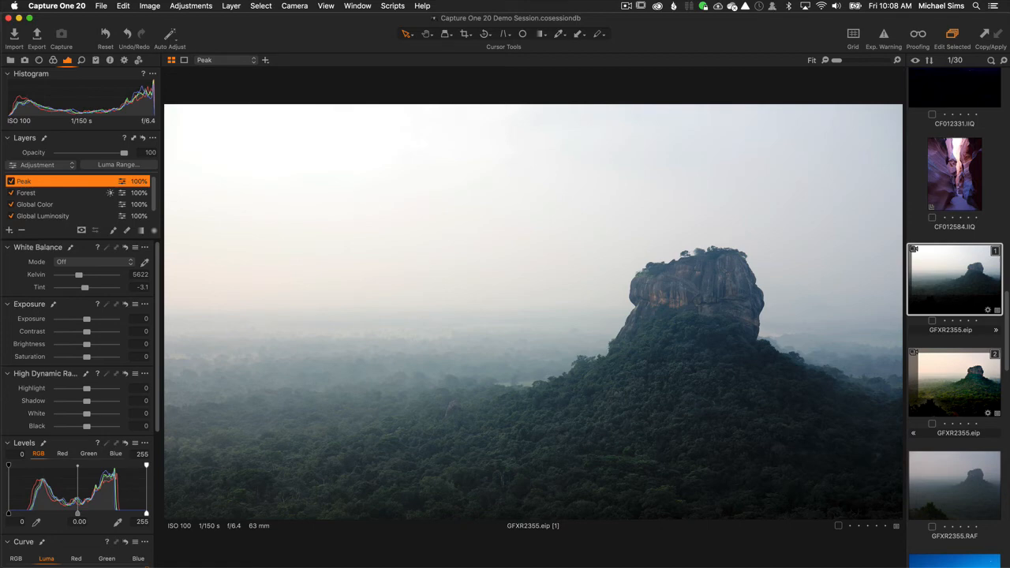
Step: Shift the Peak layer's highlight color balance moderately toward a warm yellow-orange
left_click_drag(158, 355, 158, 530)
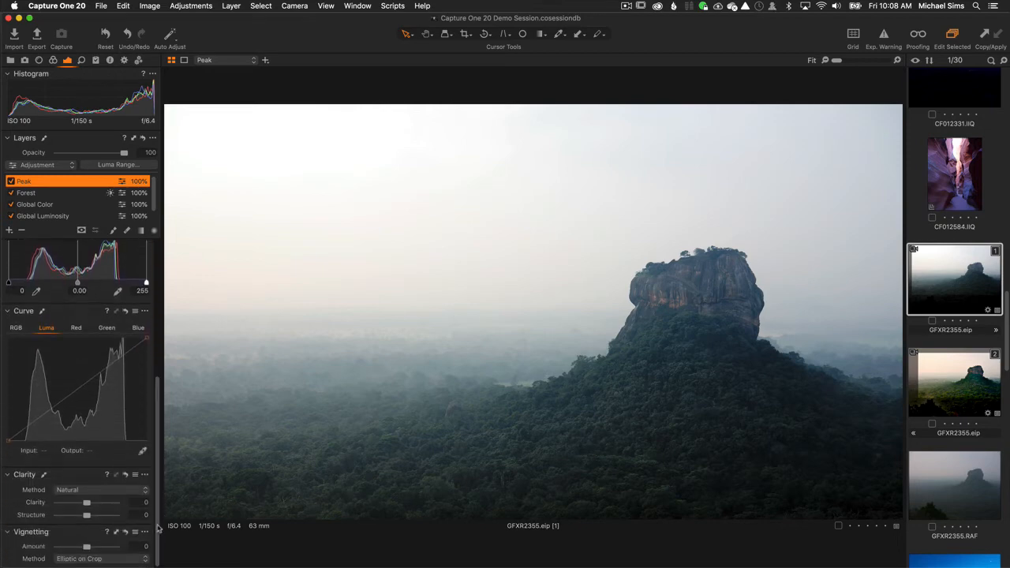
left_click(53, 60)
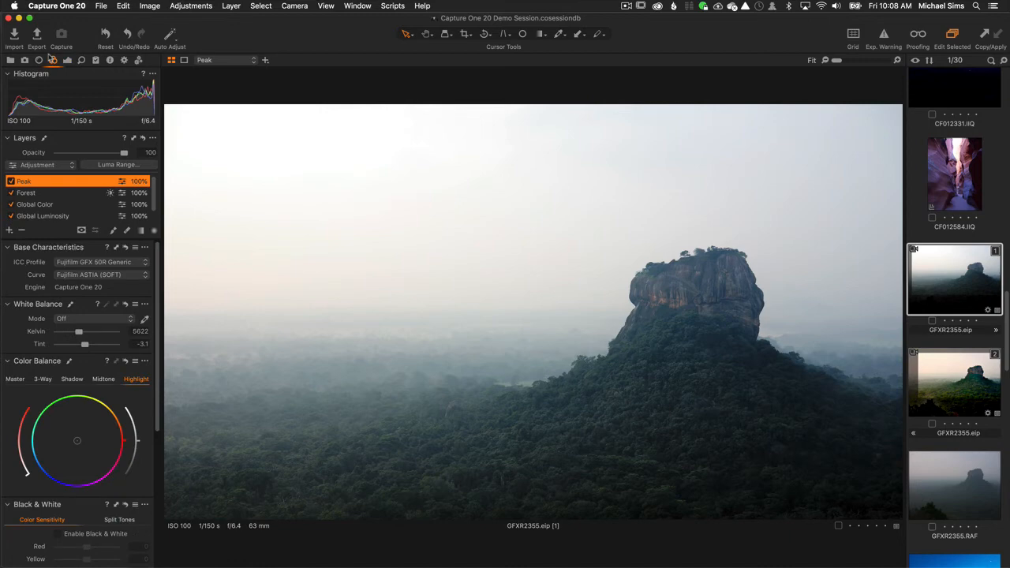
left_click_drag(158, 400, 153, 472)
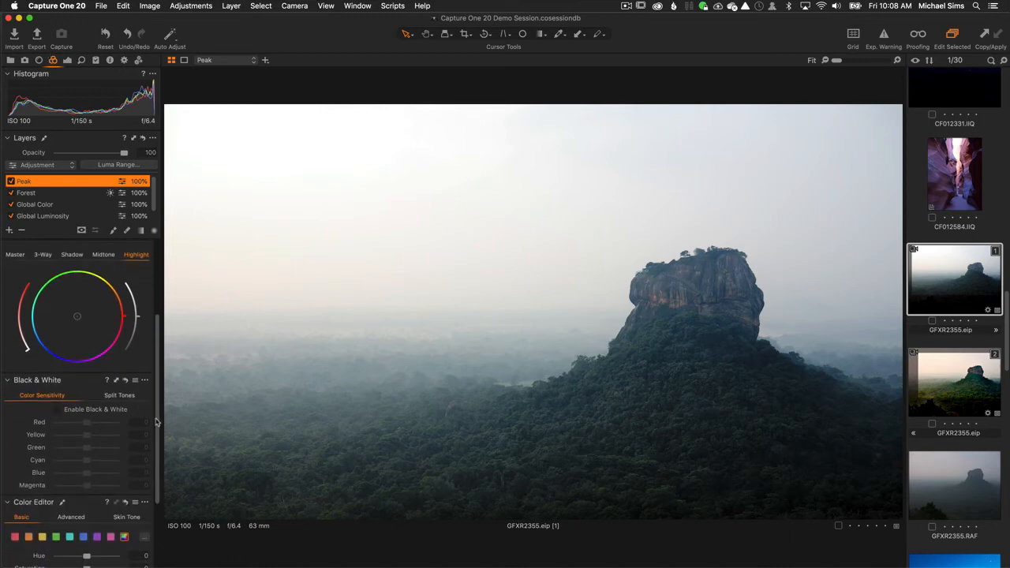
left_click_drag(156, 423, 156, 383)
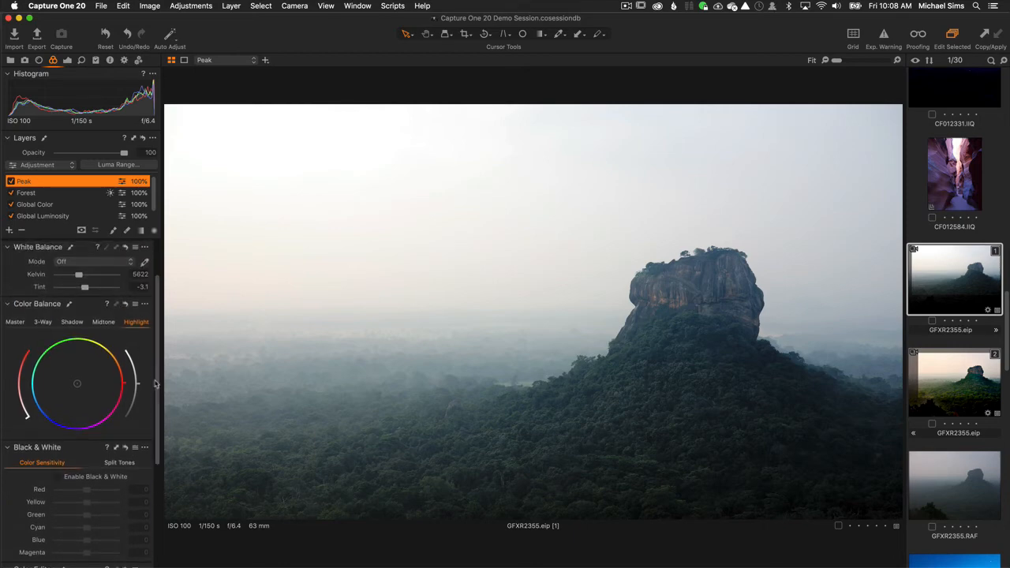
left_click(79, 382)
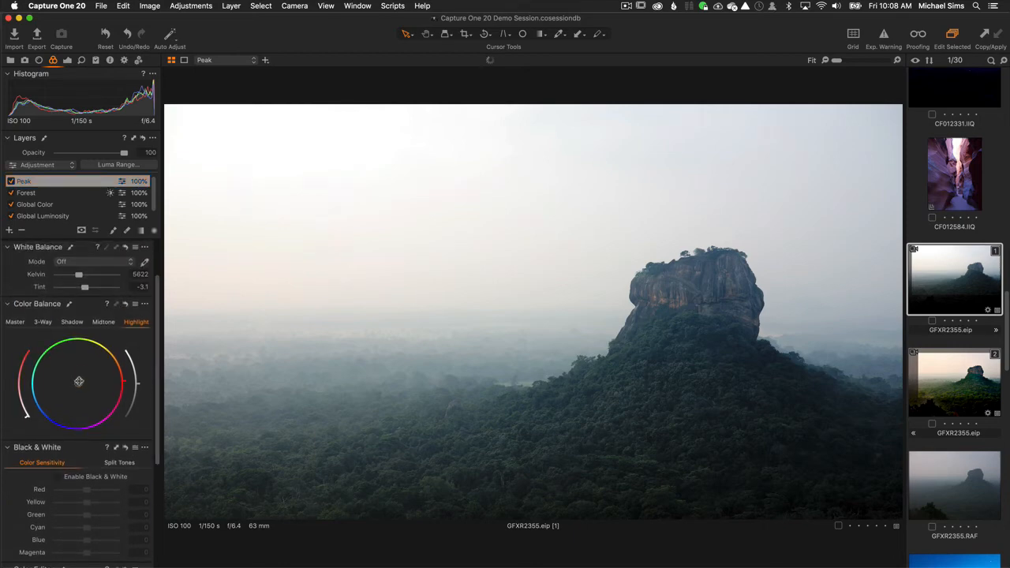
left_click_drag(79, 381, 91, 370)
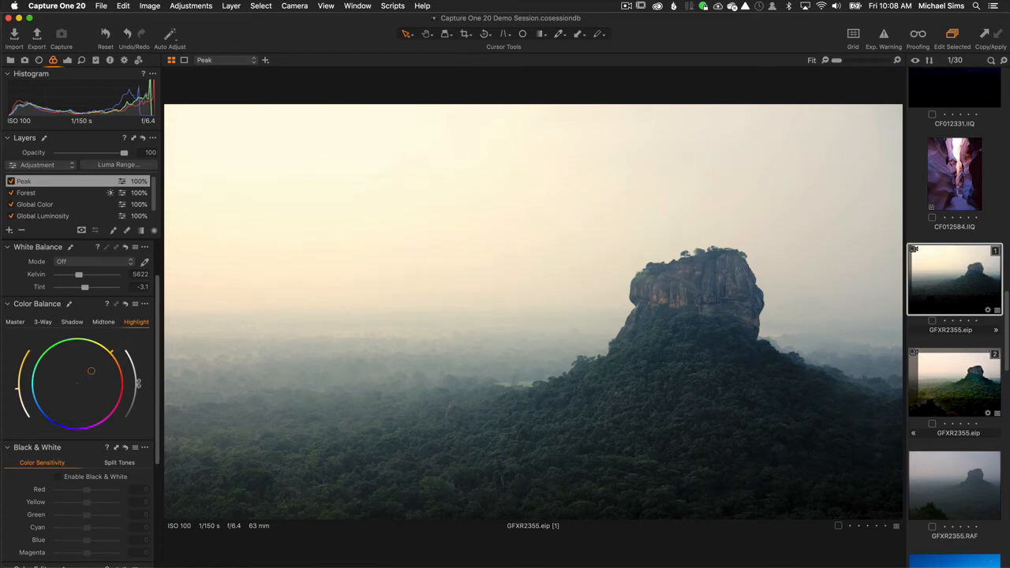
left_click_drag(137, 377, 137, 384)
left_click_drag(93, 370, 93, 371)
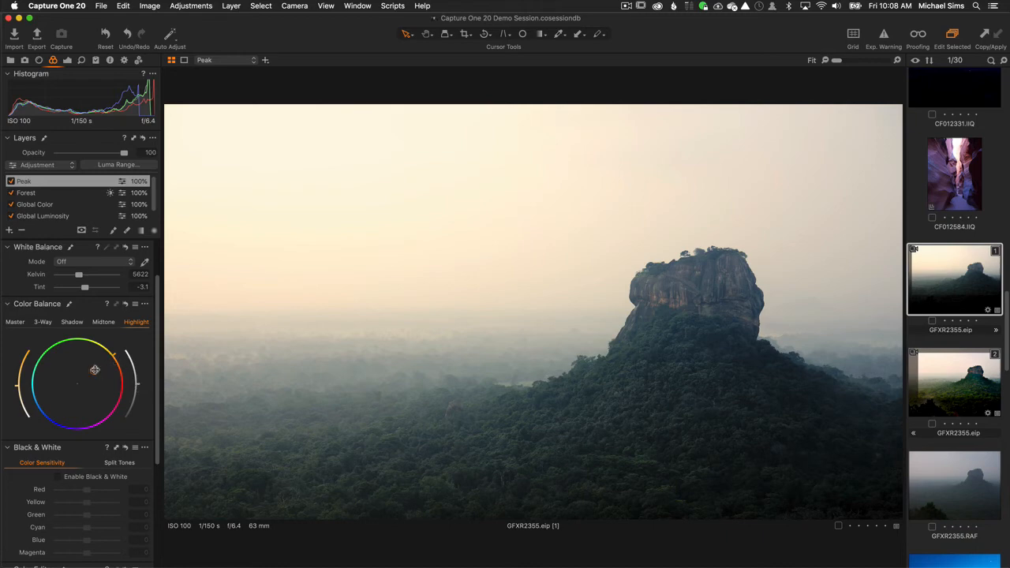
left_click_drag(95, 370, 95, 369)
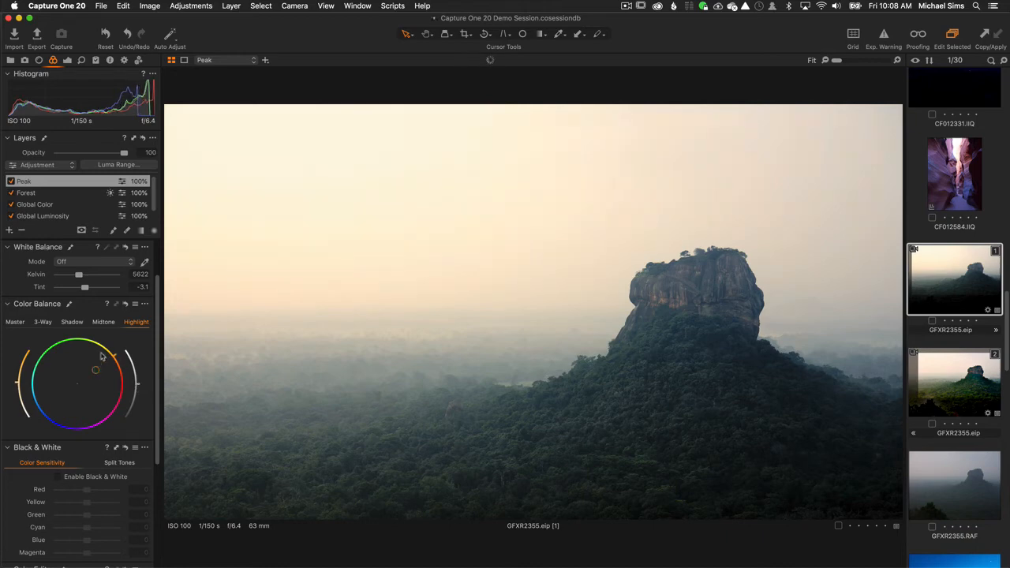
Step: Raise the Peak layer's saturation to 65 and check its mask display
left_click_drag(157, 293, 156, 243)
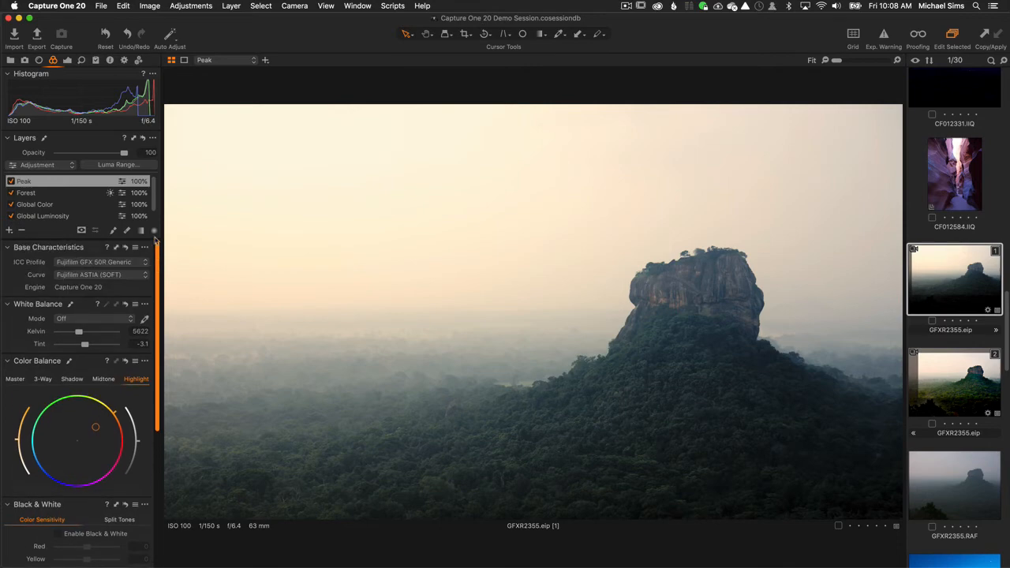
left_click(67, 61)
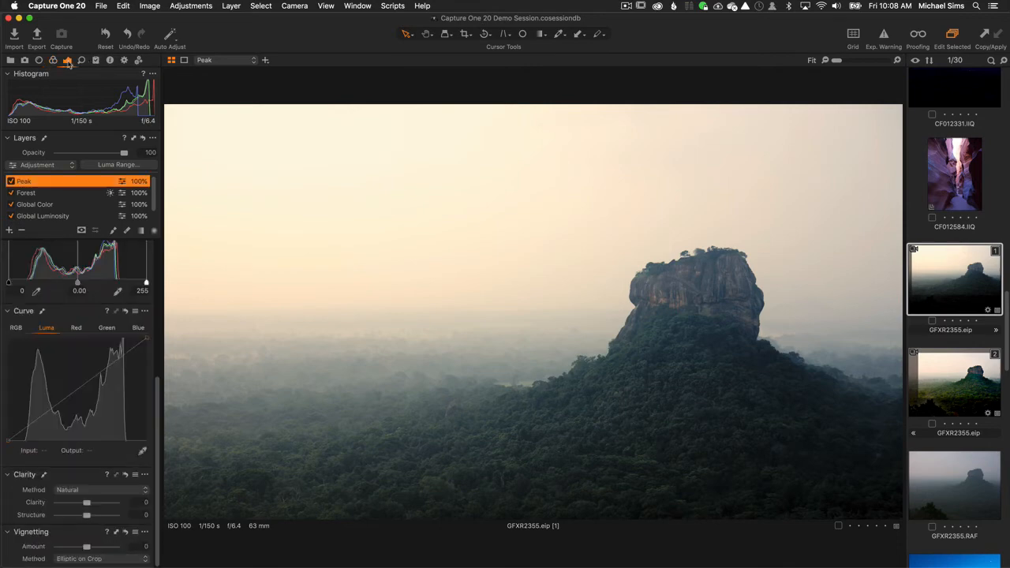
left_click_drag(157, 379, 158, 285)
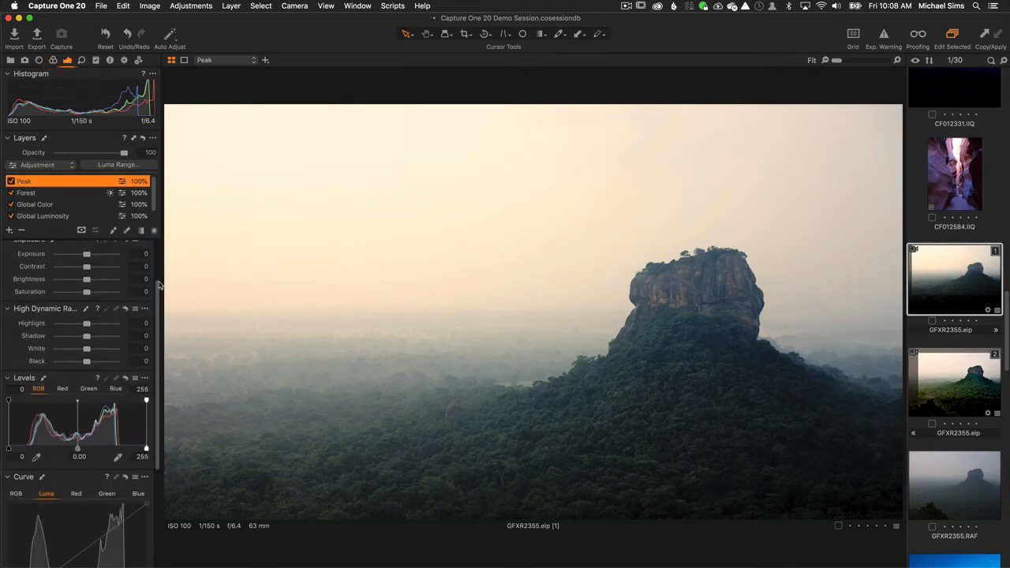
left_click_drag(86, 293, 105, 291)
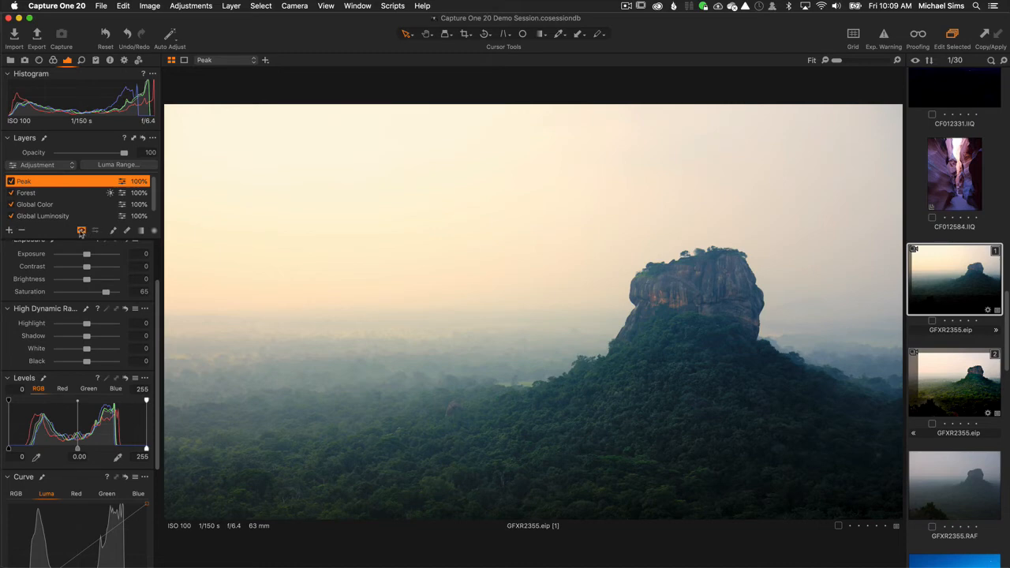
left_click(81, 231)
left_click(81, 231)
left_click(10, 230)
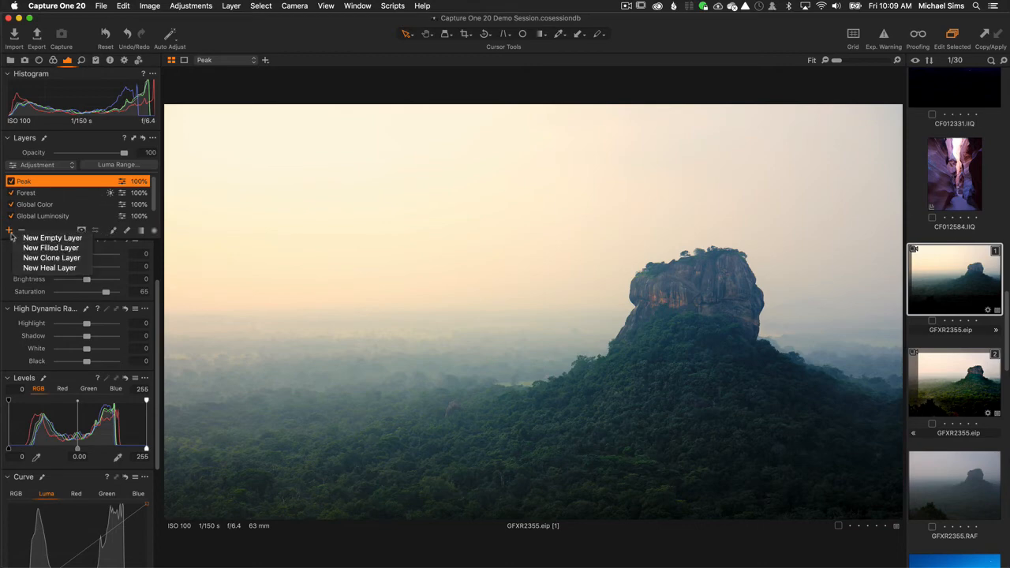
left_click(3, 215)
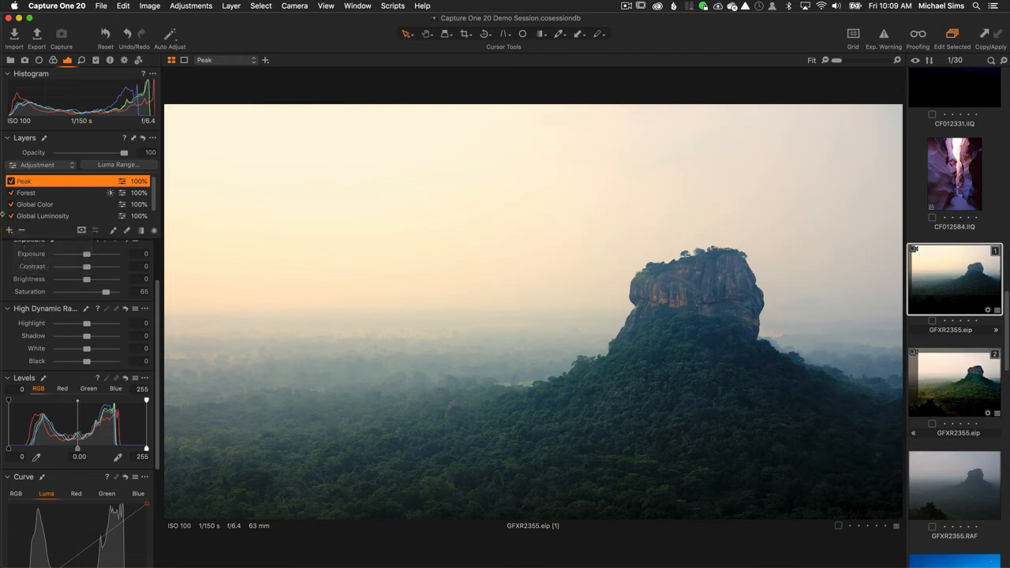
double_click(87, 181)
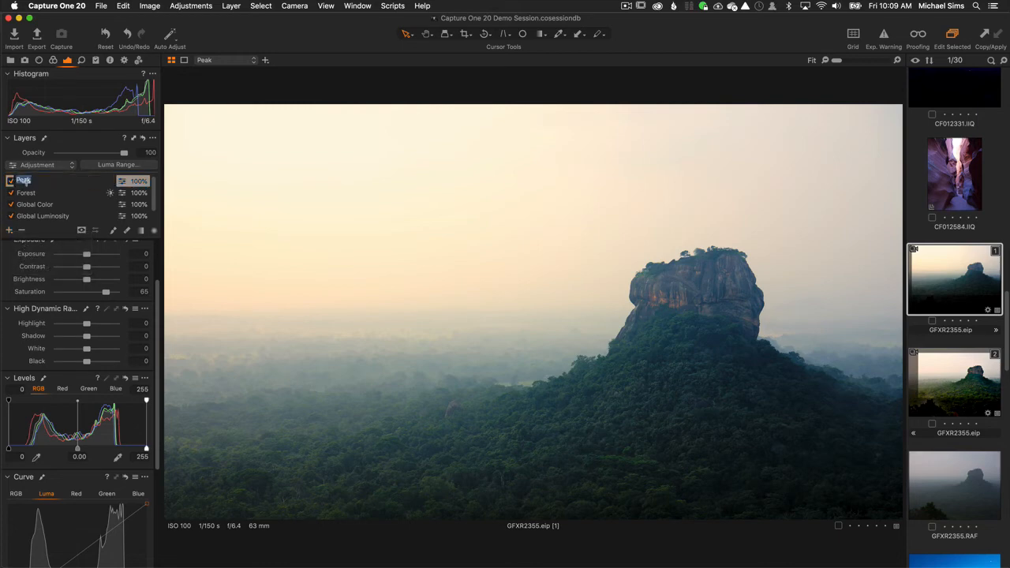
right_click(24, 180)
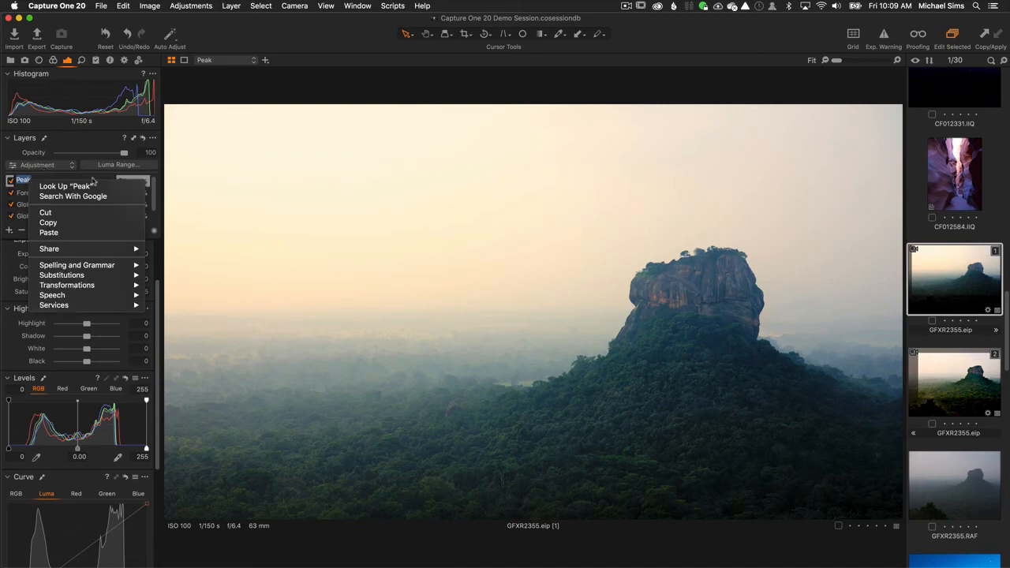
left_click(103, 177)
left_click(36, 180)
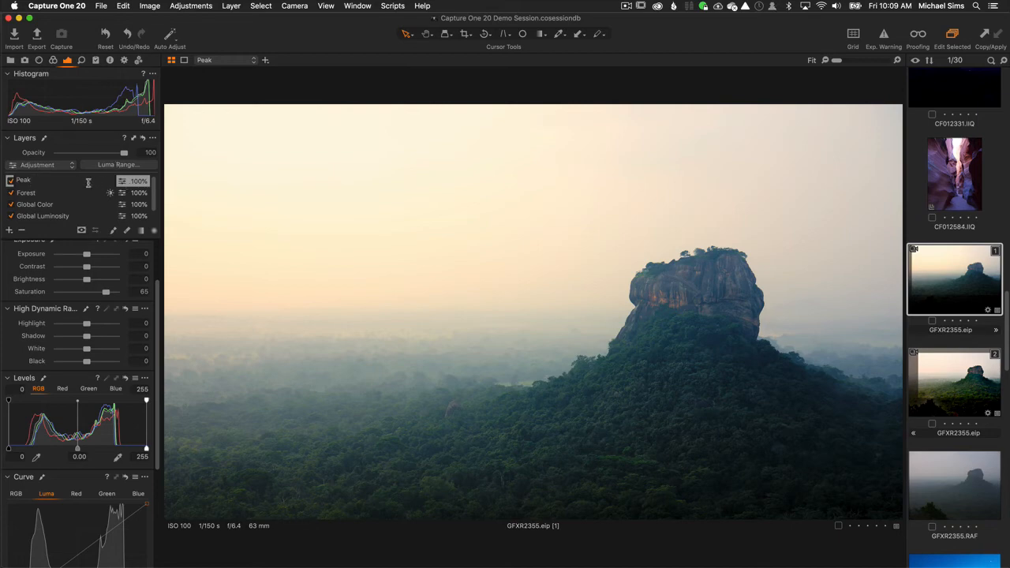
key("Return")
Step: Compare the photo with the Peak layer off and on, and invert the layer's mask
left_click(114, 230)
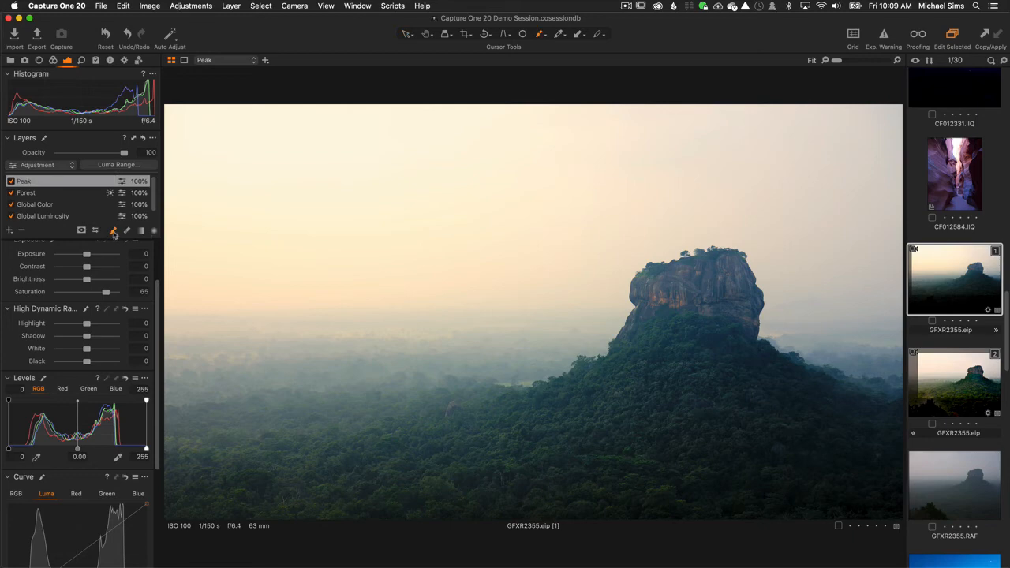
left_click(9, 182)
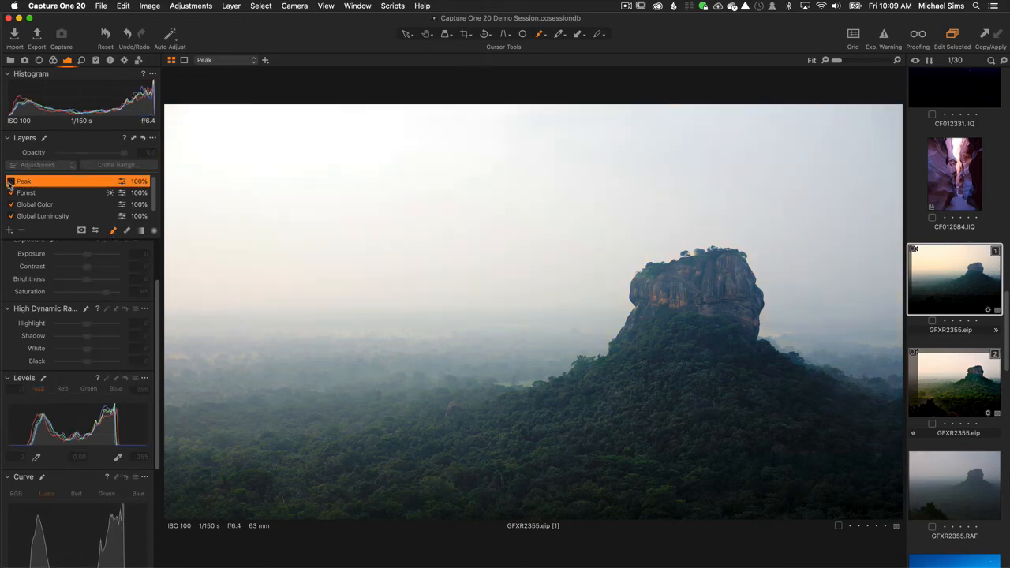
left_click(10, 182)
left_click(9, 182)
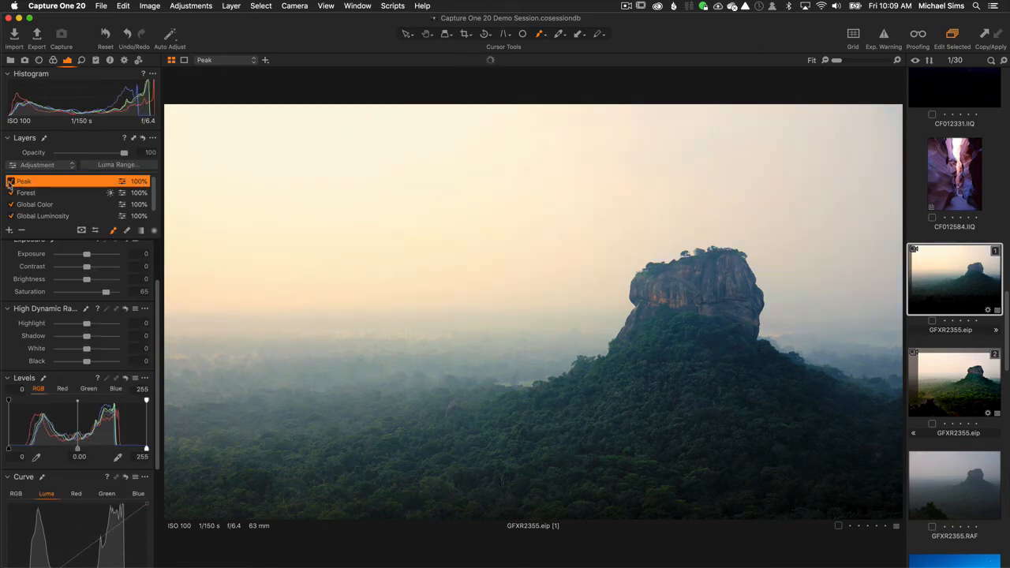
left_click(9, 182)
right_click(78, 184)
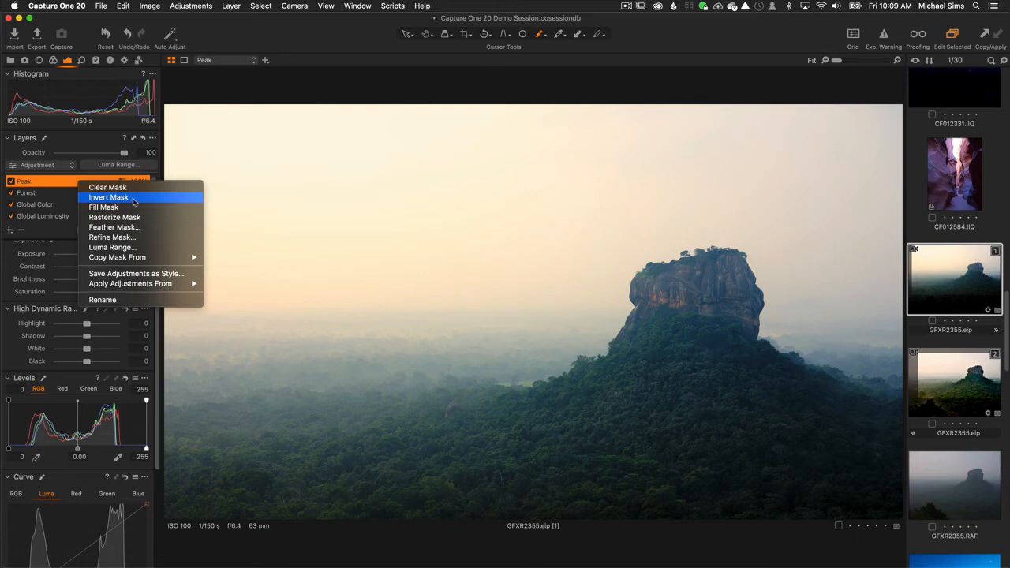
left_click(108, 198)
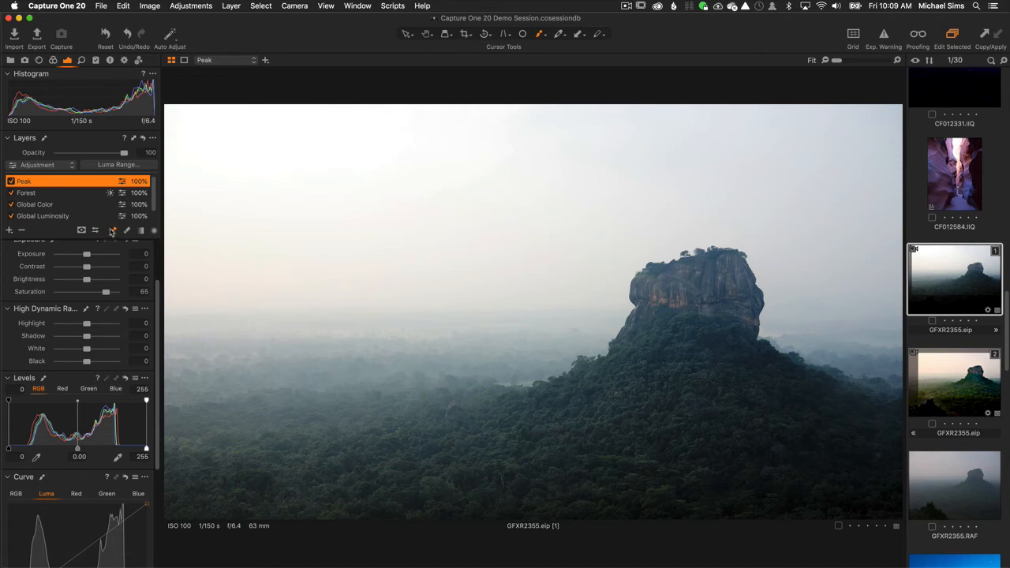
Step: Pick the mask brush for the Peak layer, reduce its size to 579 and check its brush settings
left_click(111, 230)
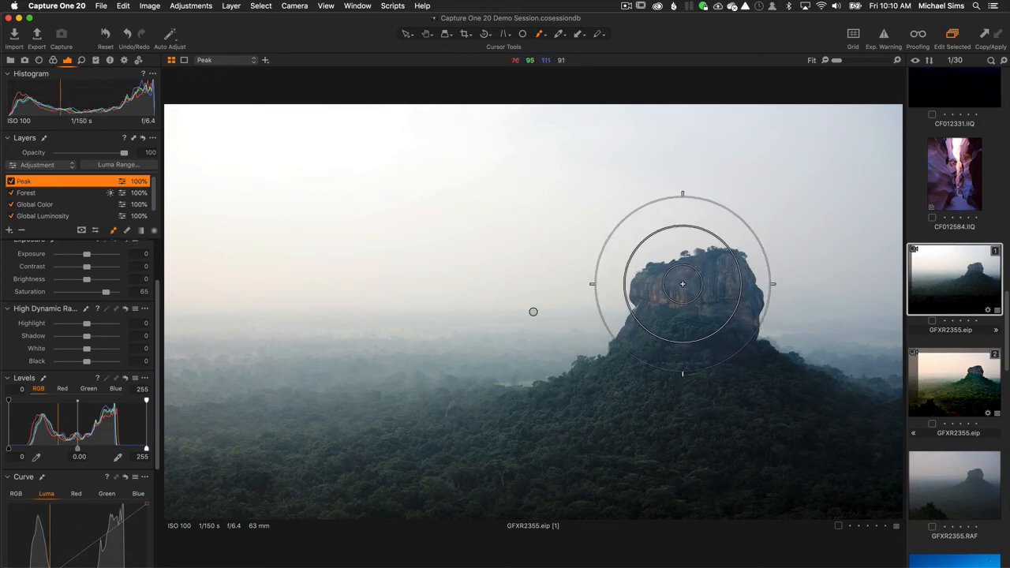
key("[")
key("[")
key("[")
key("[")
key("[")
key("[")
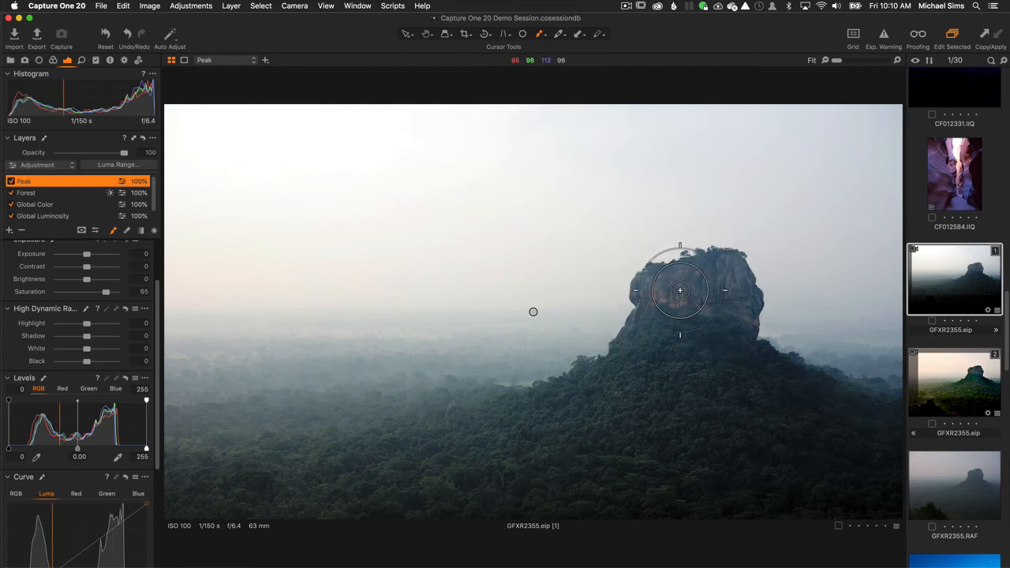
key("[")
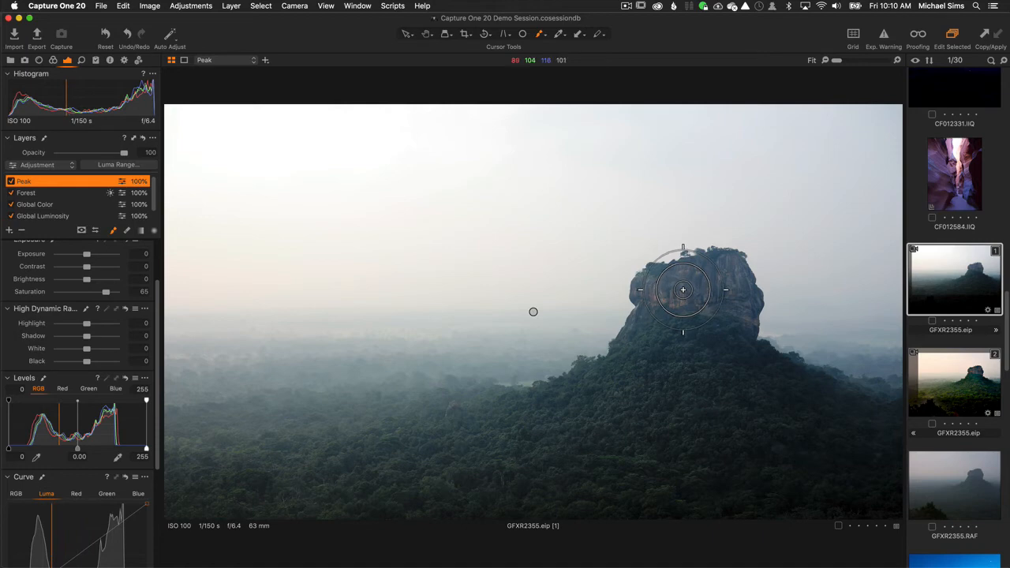
left_click_drag(682, 290, 683, 291)
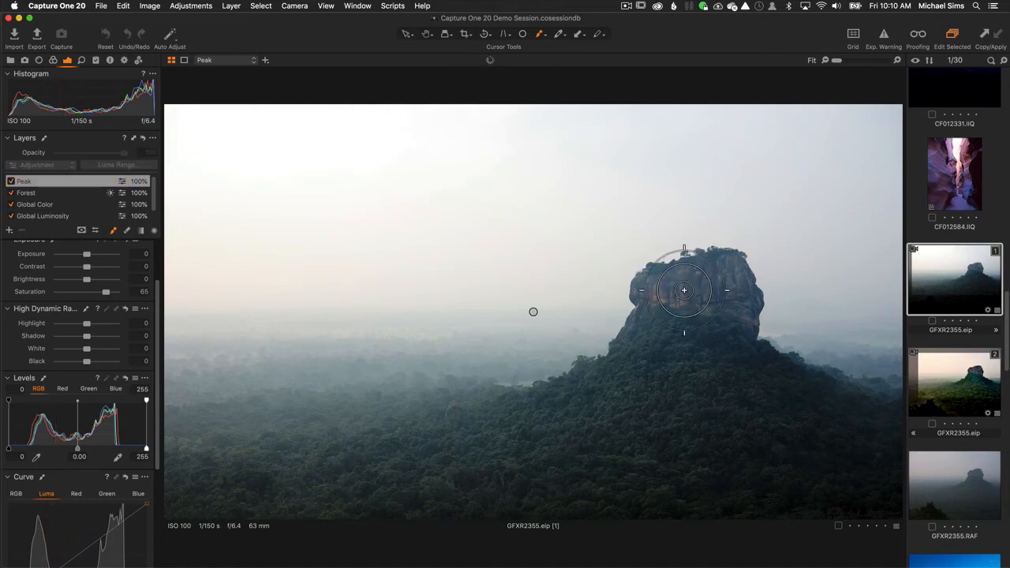
right_click(682, 292)
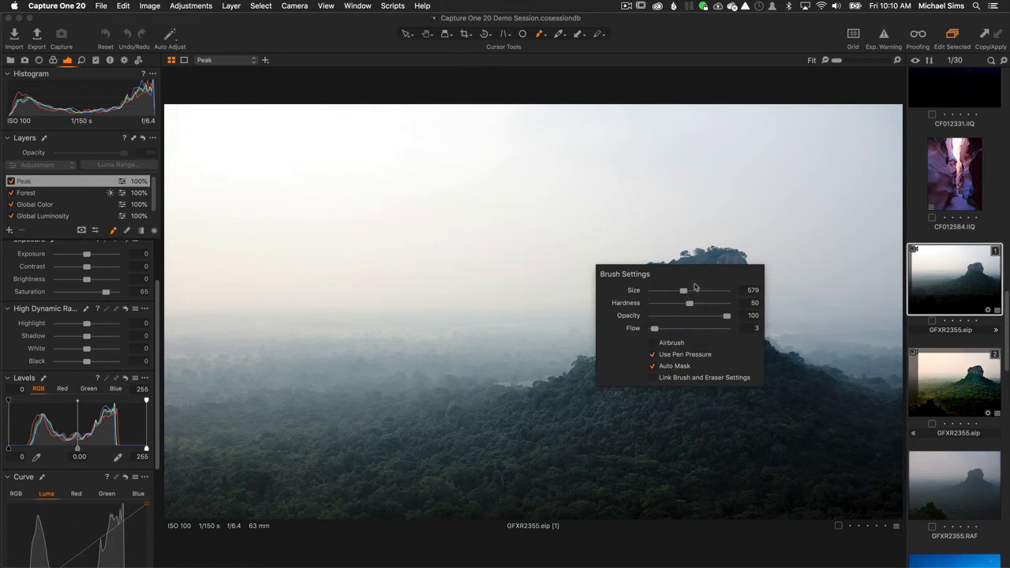
left_click(676, 327)
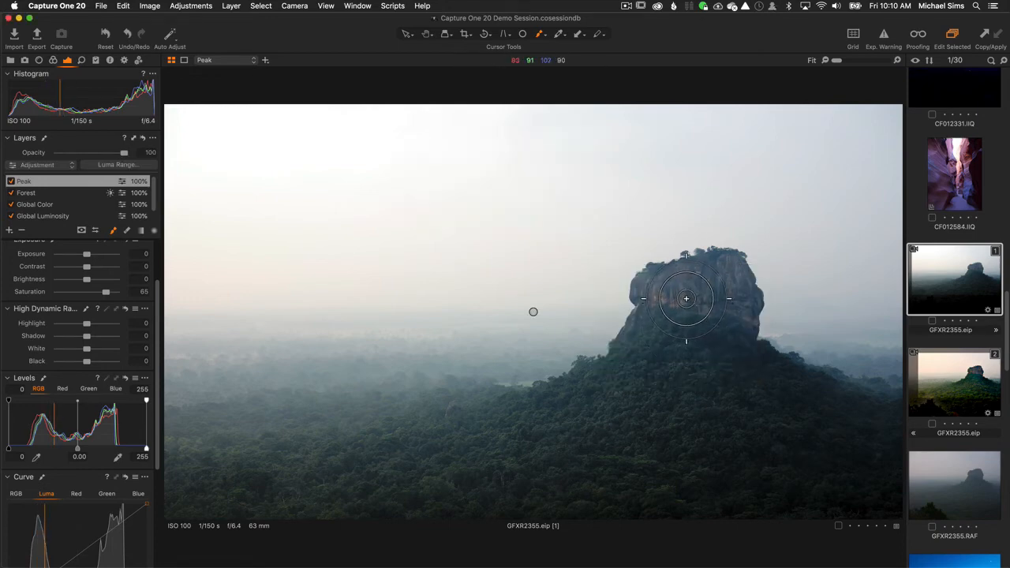
right_click(691, 301)
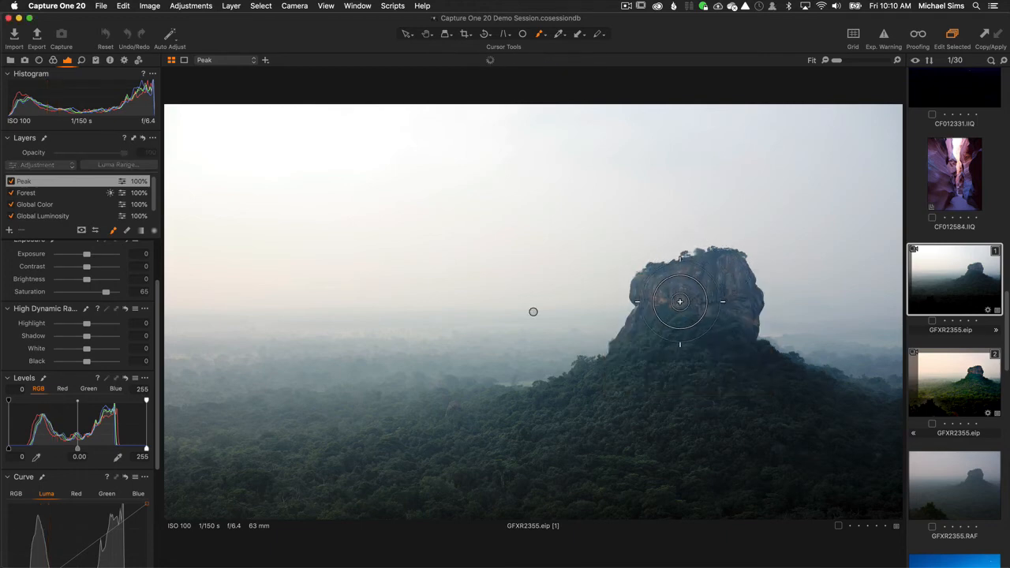
Step: Brush the Peak layer's mask over the bare rock face at the top of the mountain
mouse_move(669, 290)
left_mouse_down()
mouse_move(635, 295)
mouse_move(661, 274)
mouse_move(683, 298)
mouse_move(706, 281)
mouse_move(677, 271)
mouse_move(720, 276)
mouse_move(719, 266)
mouse_move(732, 295)
mouse_move(744, 297)
mouse_move(726, 265)
mouse_move(728, 288)
mouse_move(723, 268)
mouse_move(708, 291)
mouse_move(640, 286)
mouse_move(708, 278)
left_mouse_up()
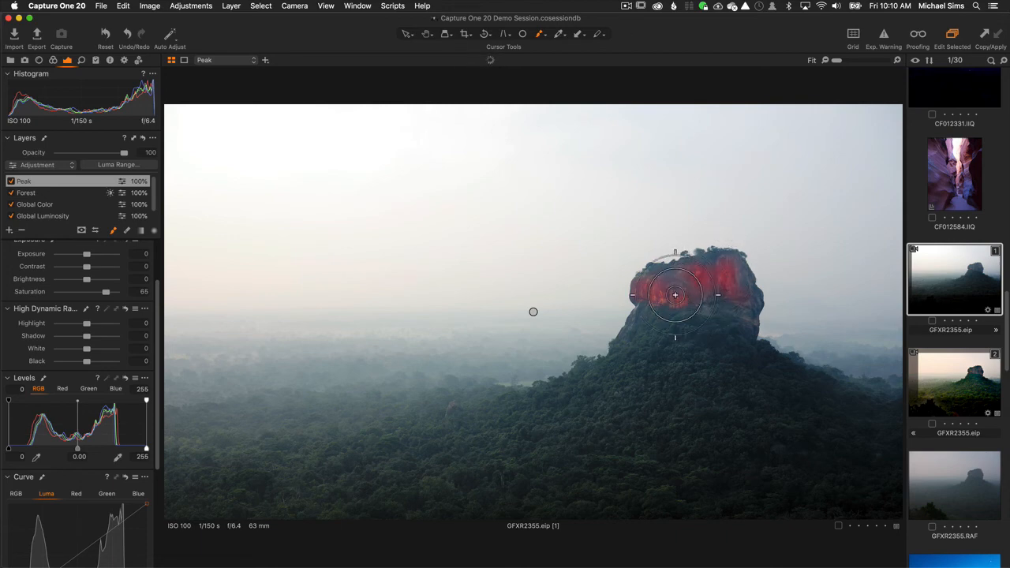
mouse_move(676, 299)
left_mouse_down()
mouse_move(678, 286)
mouse_move(638, 288)
mouse_move(636, 279)
mouse_move(686, 293)
mouse_move(699, 265)
left_mouse_up()
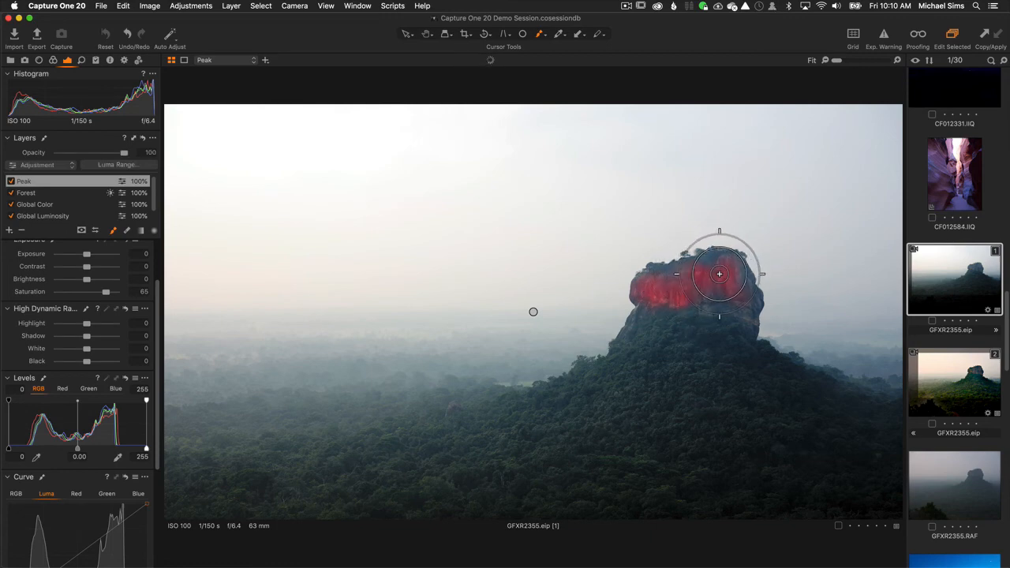
left_click_drag(717, 280, 701, 278)
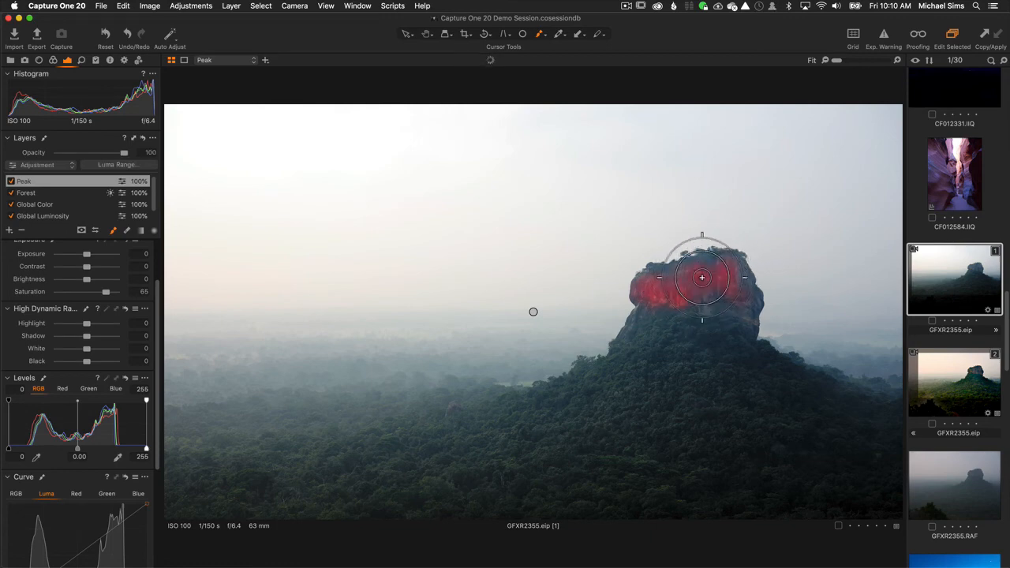
Step: Inspect the Peak mask in grayscale and set the mask to display only when drawing
left_click(82, 231)
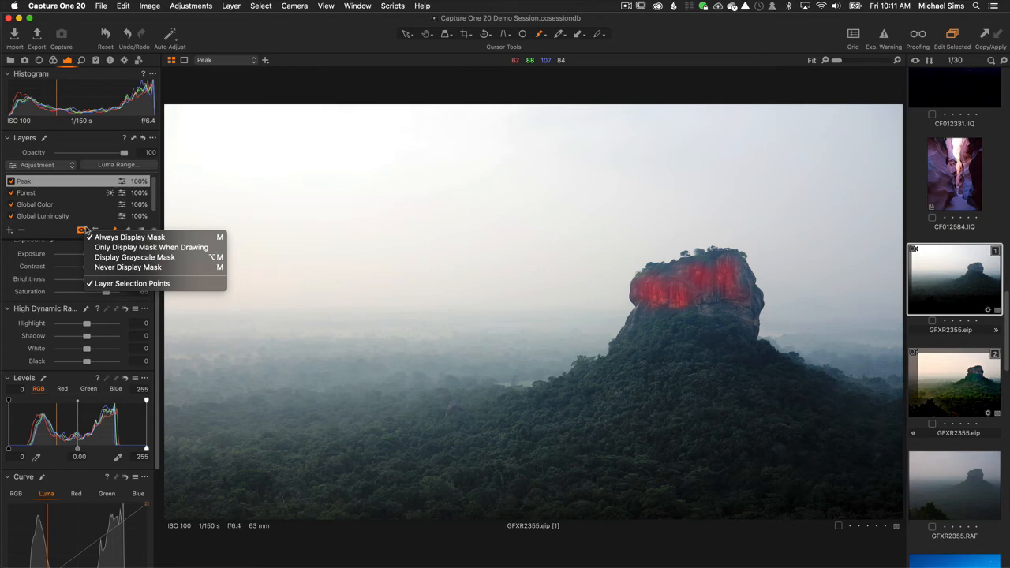
left_click(164, 258)
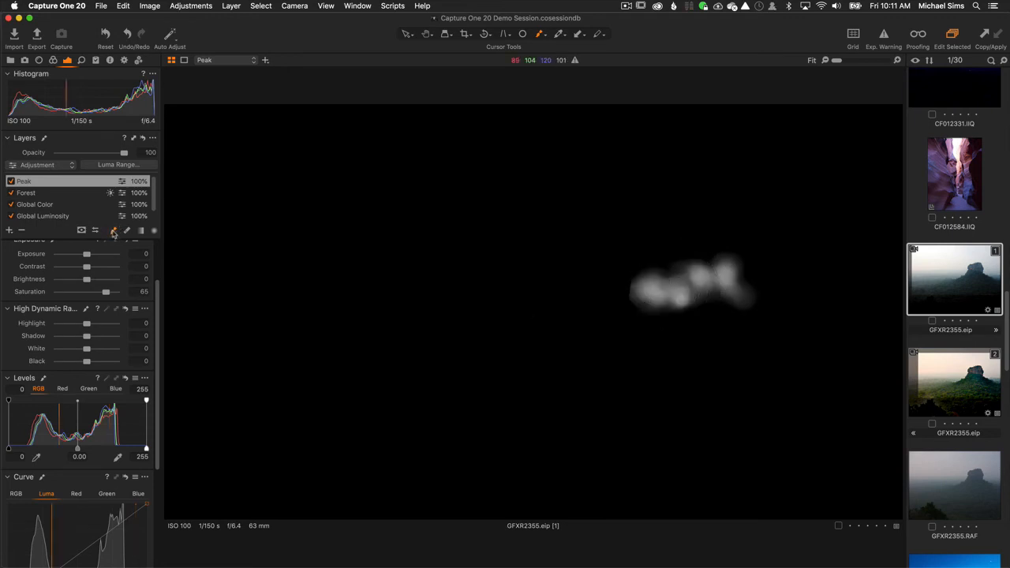
left_click(81, 230)
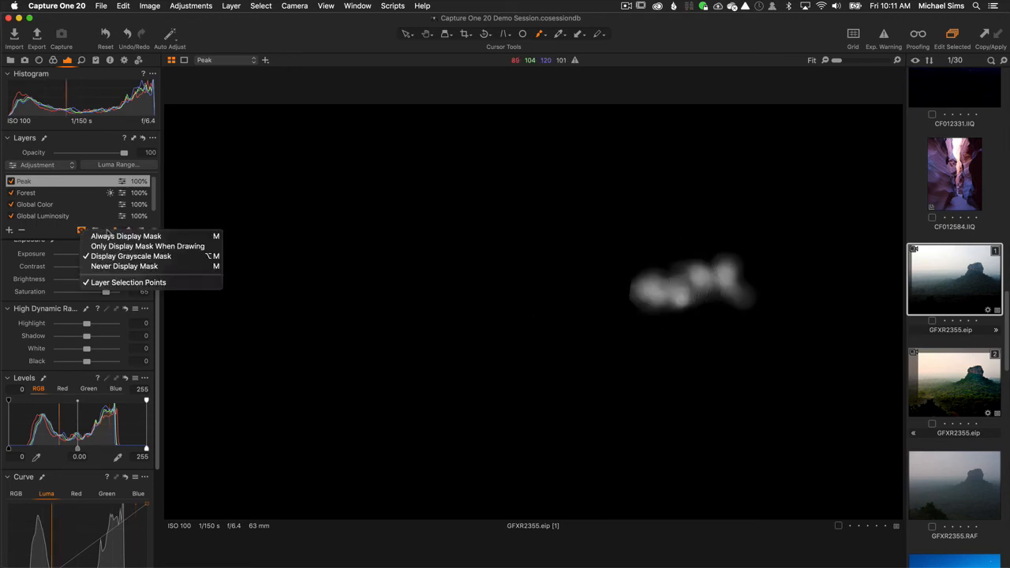
left_click(152, 247)
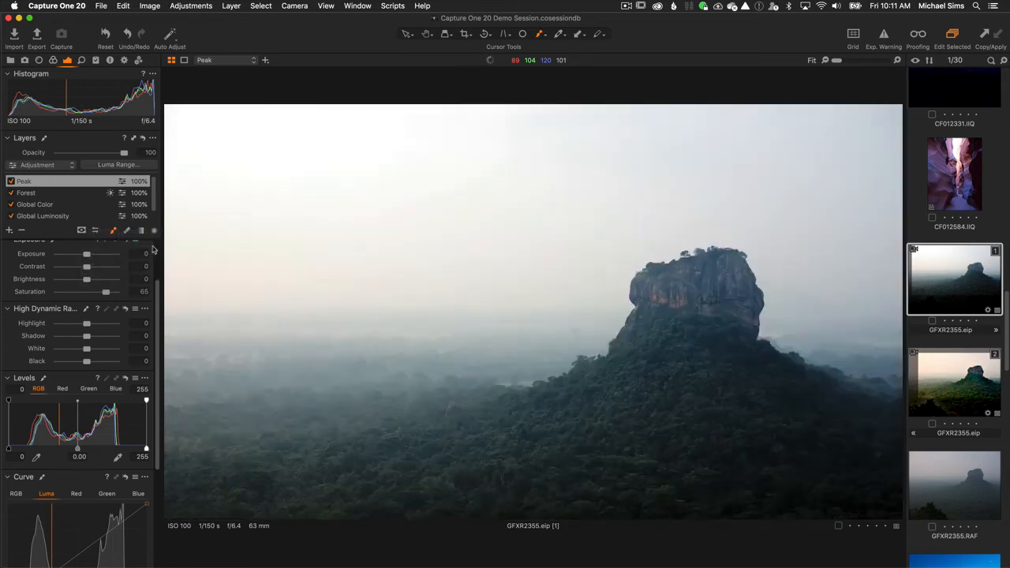
Step: Brush more of the Peak mask over the rock face and compare the photo with the layer off and on
mouse_move(663, 298)
left_mouse_down()
mouse_move(708, 300)
mouse_move(708, 315)
mouse_move(762, 293)
mouse_move(759, 270)
mouse_move(745, 284)
mouse_move(736, 263)
mouse_move(758, 316)
mouse_move(726, 305)
mouse_move(701, 312)
mouse_move(667, 262)
mouse_move(672, 244)
mouse_move(658, 275)
mouse_move(638, 273)
mouse_move(631, 292)
mouse_move(639, 273)
mouse_move(644, 292)
mouse_move(660, 255)
mouse_move(703, 242)
mouse_move(733, 255)
mouse_move(705, 304)
mouse_move(711, 284)
left_mouse_up()
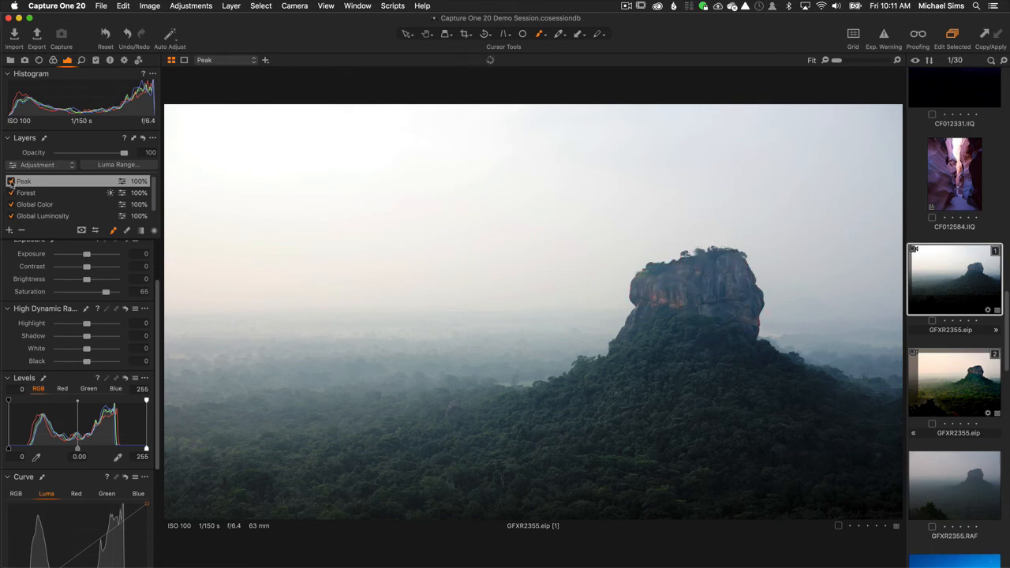
left_click(11, 182)
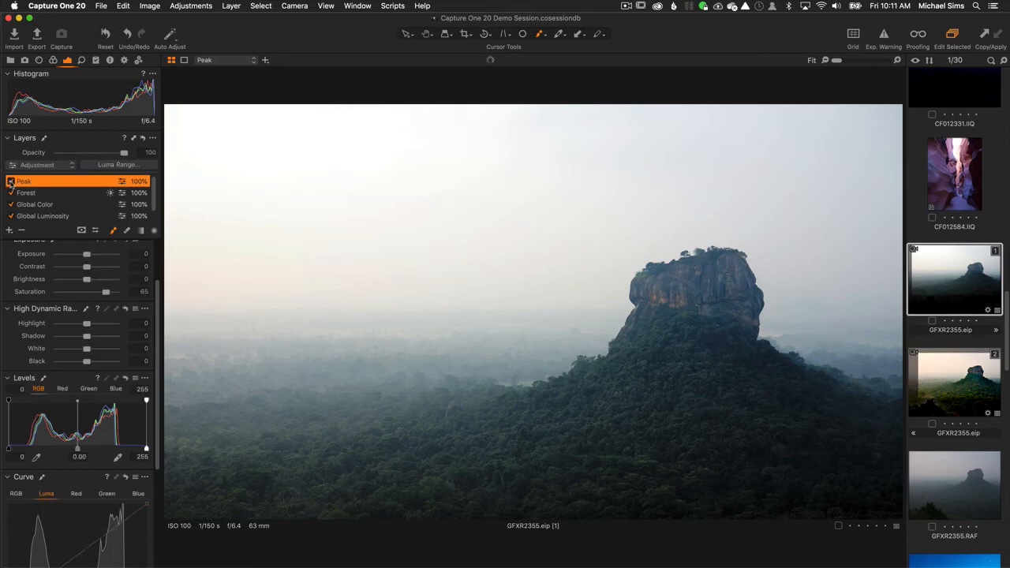
left_click(11, 182)
left_click(11, 182)
left_click(11, 182)
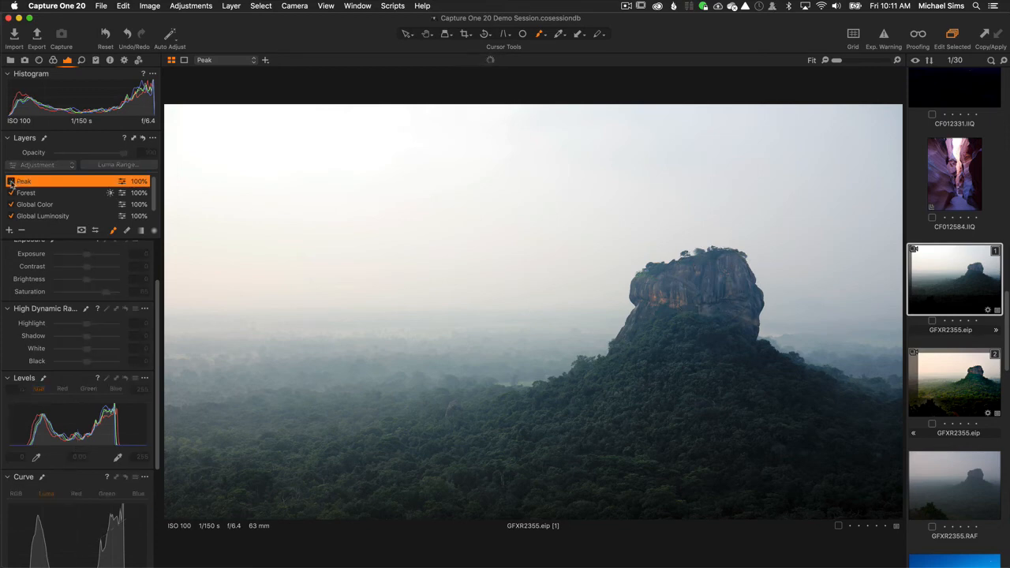
left_click(11, 183)
left_click(11, 183)
left_click(11, 182)
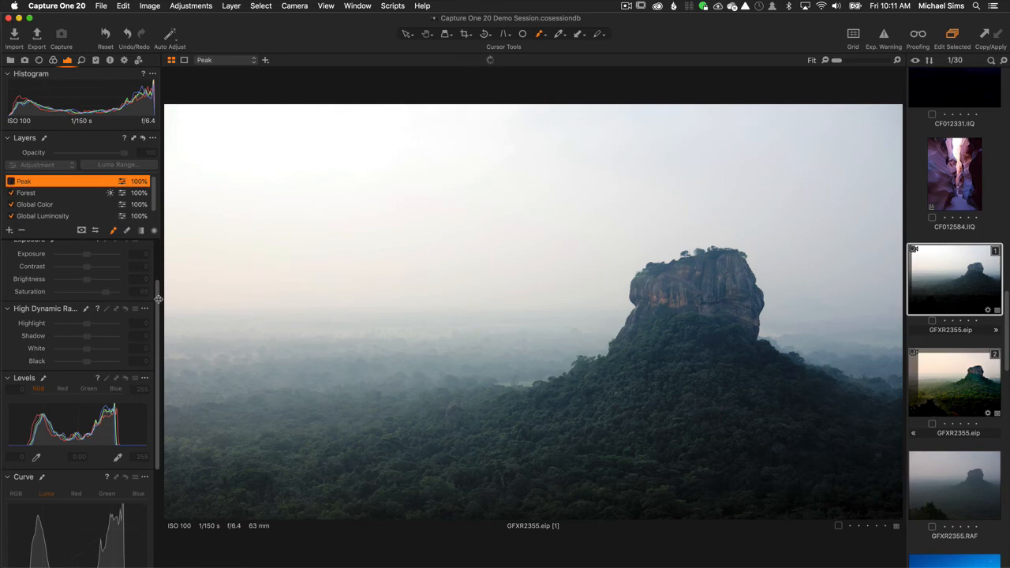
Step: Set the Peak layer's exposure to 0.26, contrast to 11, brightness to -12 and saturation to 75, and compare it off and on
scroll(157, 284, "up", 2)
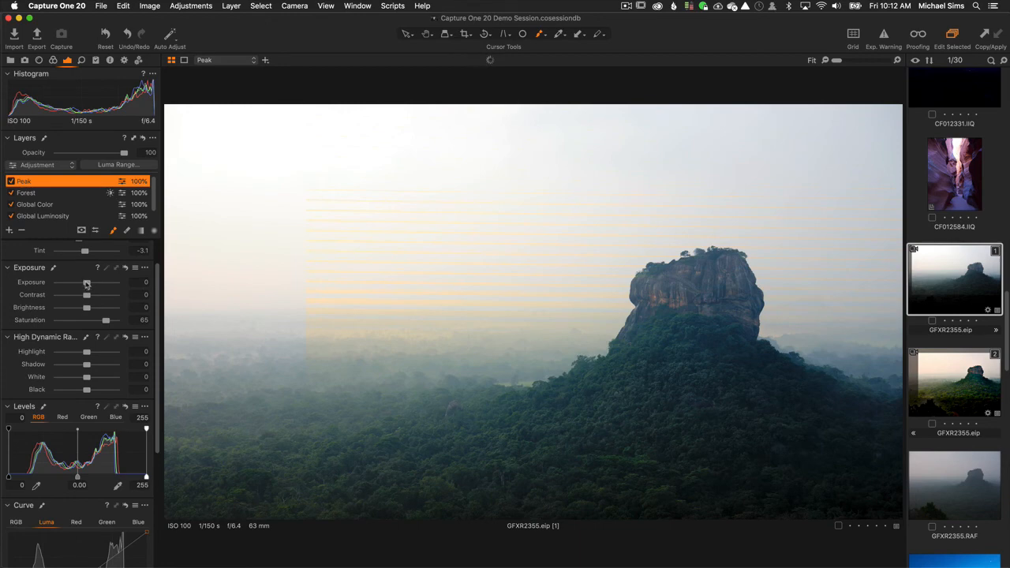
left_click(11, 182)
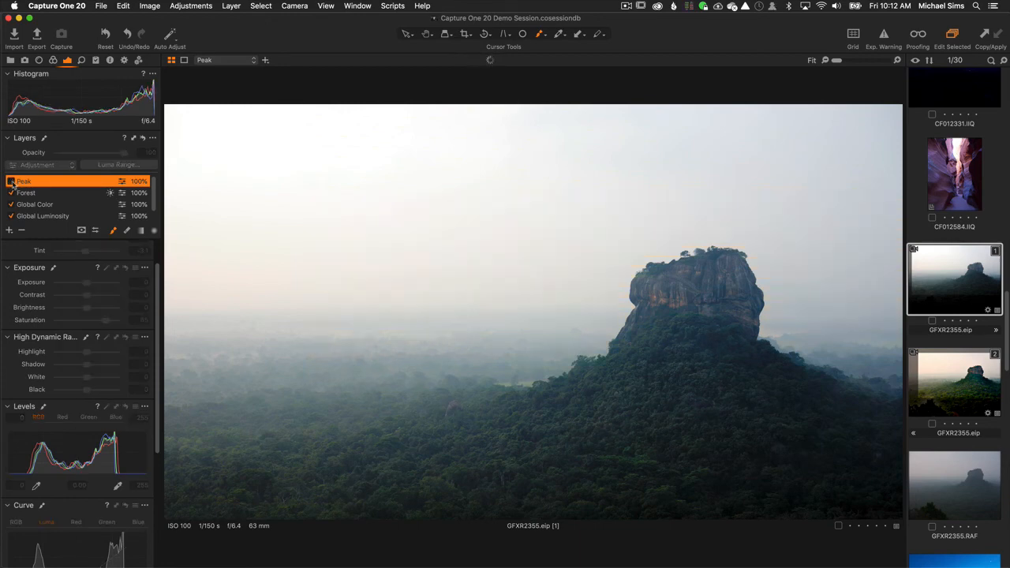
left_click(11, 182)
left_click_drag(89, 284, 91, 286)
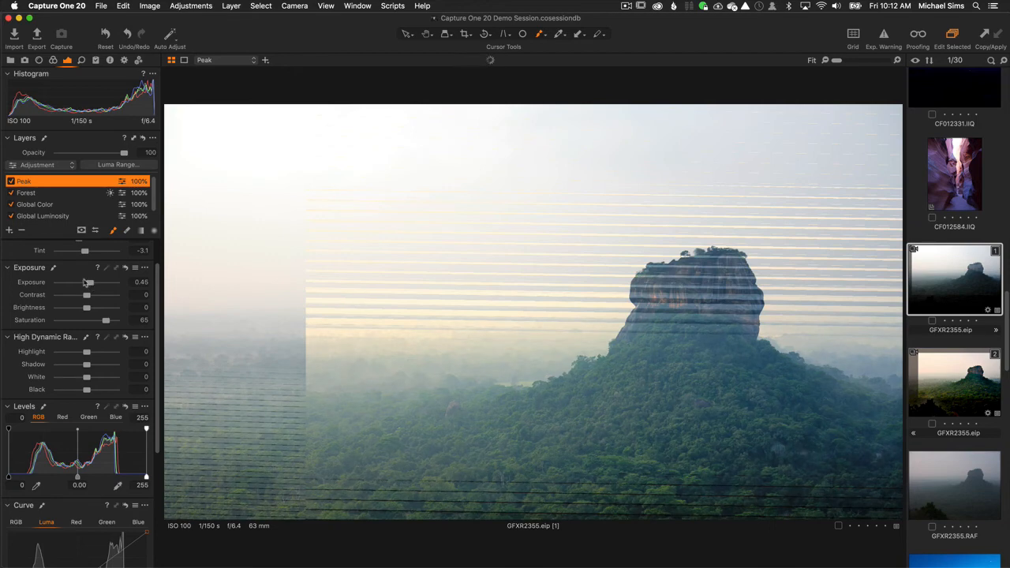
left_click_drag(88, 284, 90, 289)
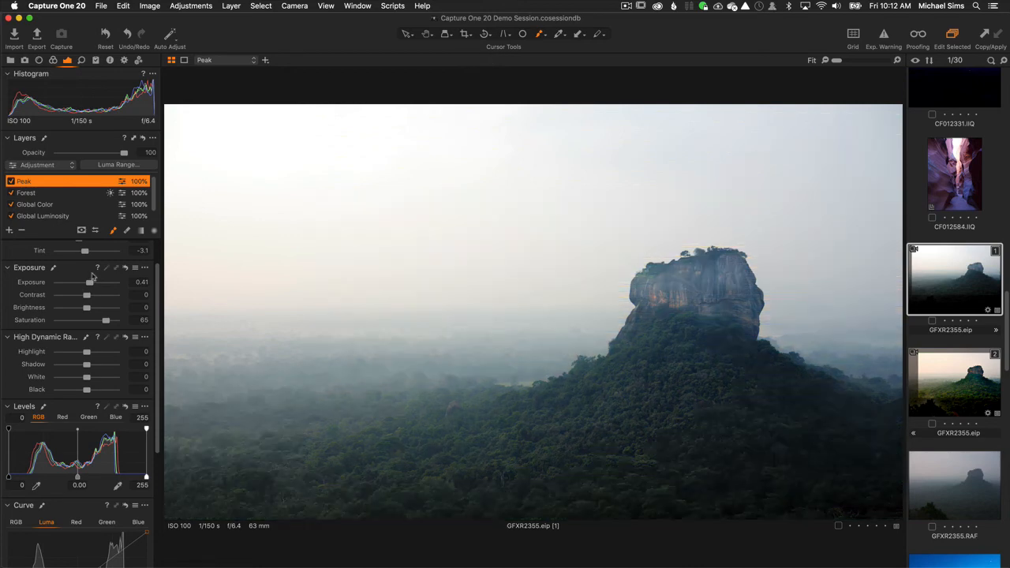
left_click_drag(90, 286, 81, 311)
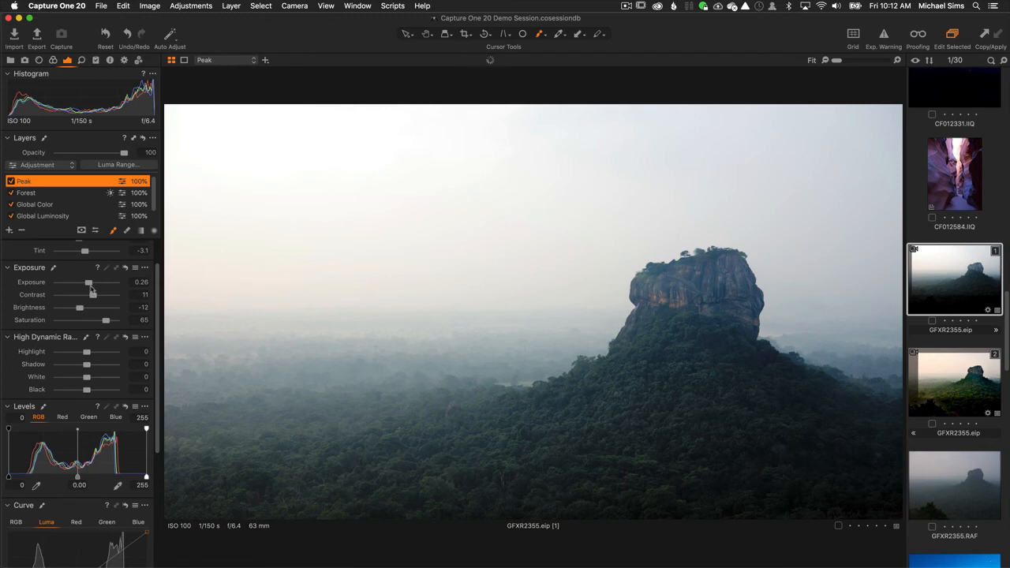
left_click_drag(107, 322, 109, 320)
left_click(9, 182)
left_click(10, 182)
left_click(9, 183)
left_click(10, 182)
Step: Set the hue of the green range to -0.1 in the Peak layer's basic Color Editor
left_click_drag(157, 337, 153, 306)
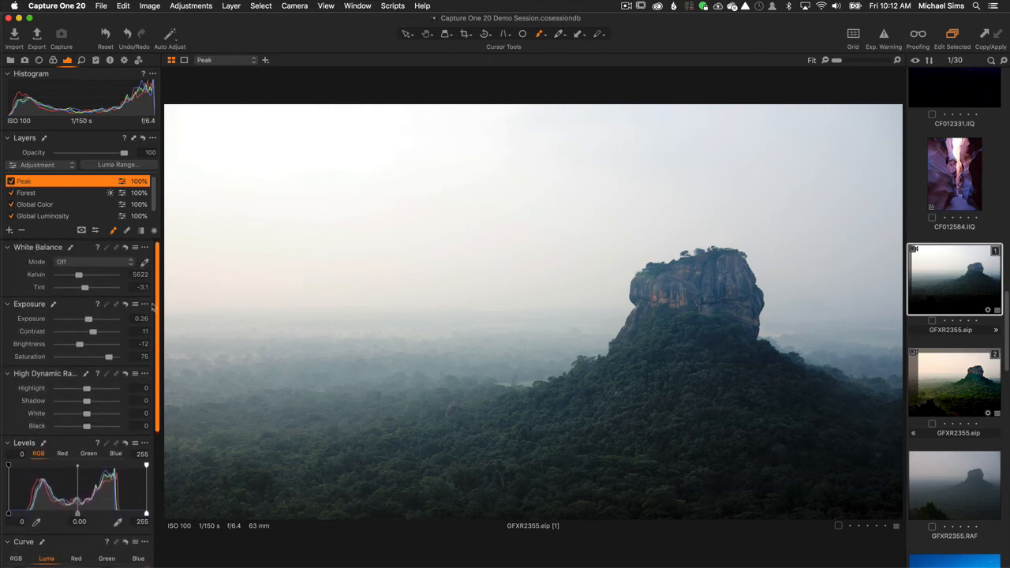
left_click(52, 61)
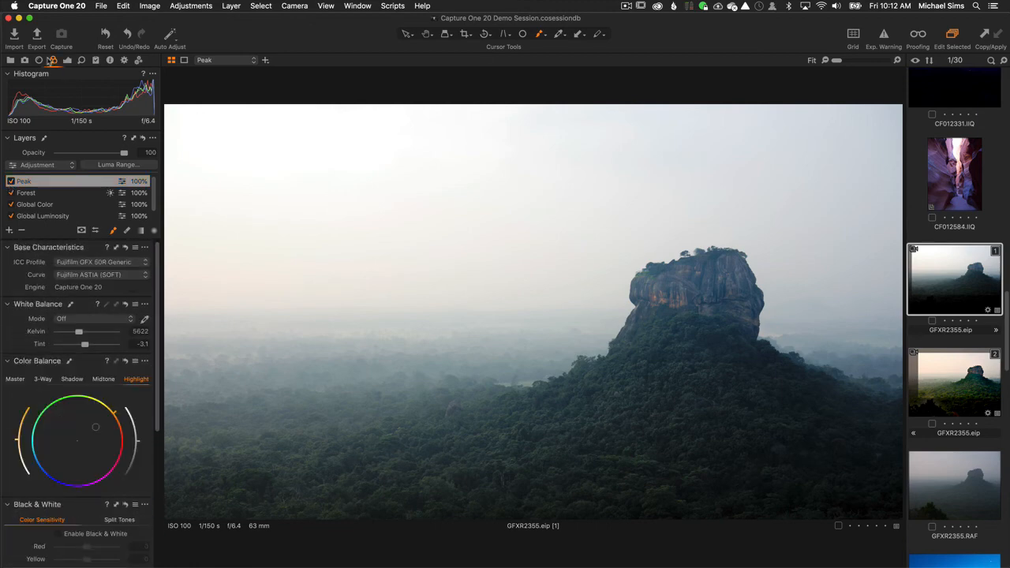
left_click_drag(156, 383, 156, 533)
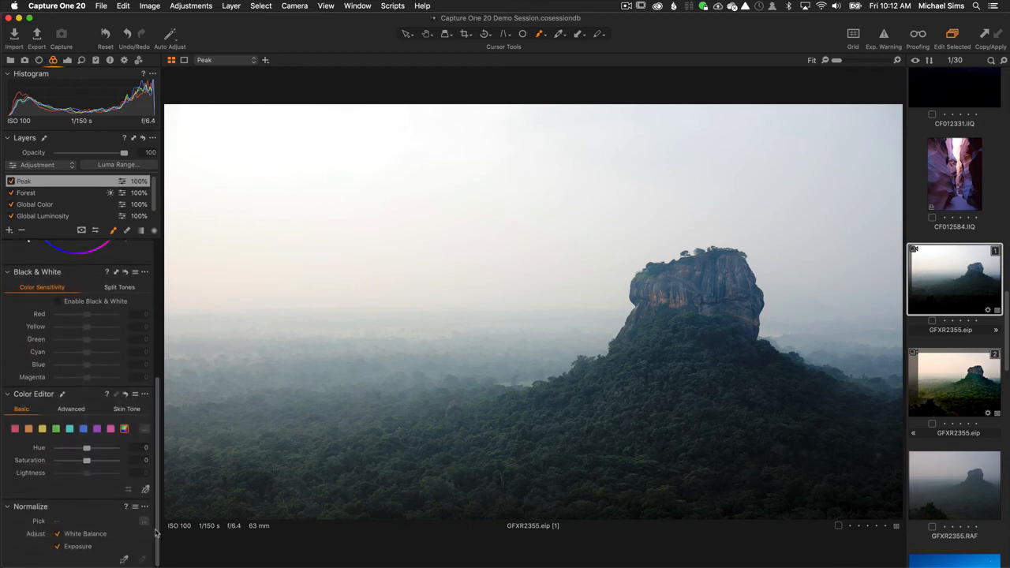
left_click(56, 429)
left_click_drag(86, 450, 87, 450)
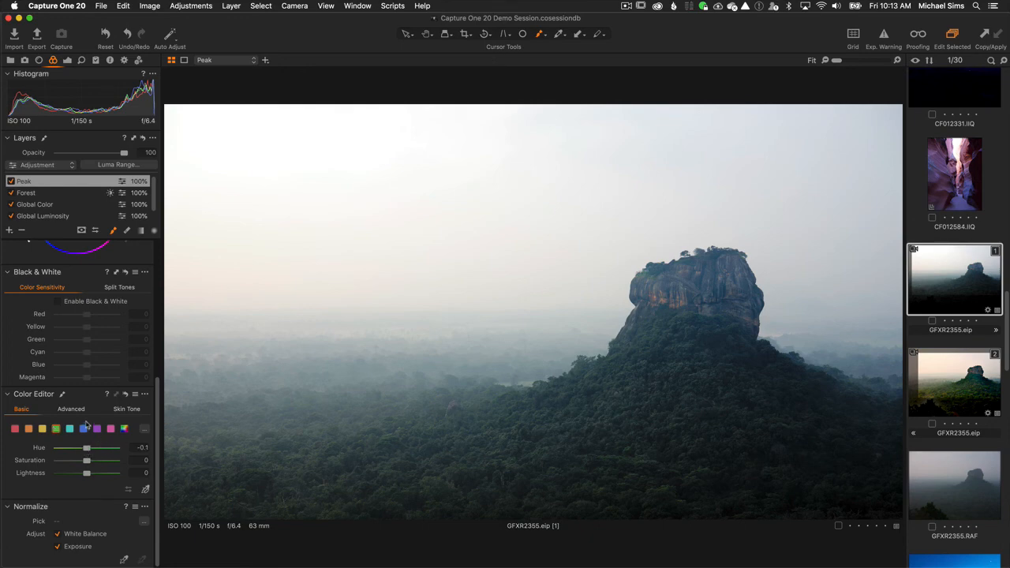
Step: Add a new filled layer named Green above the Peak layer
left_click(11, 231)
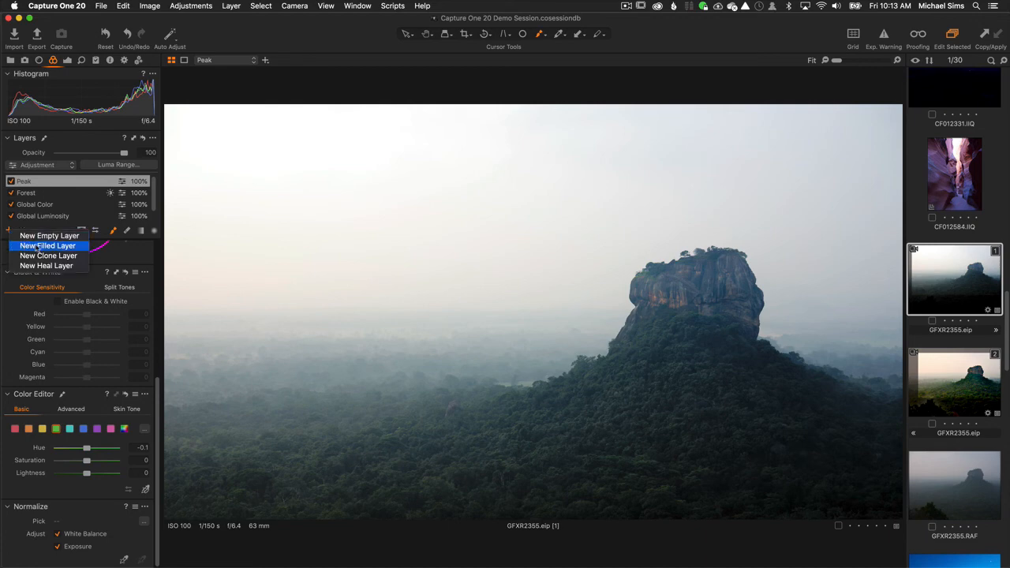
left_click(43, 246)
double_click(31, 181)
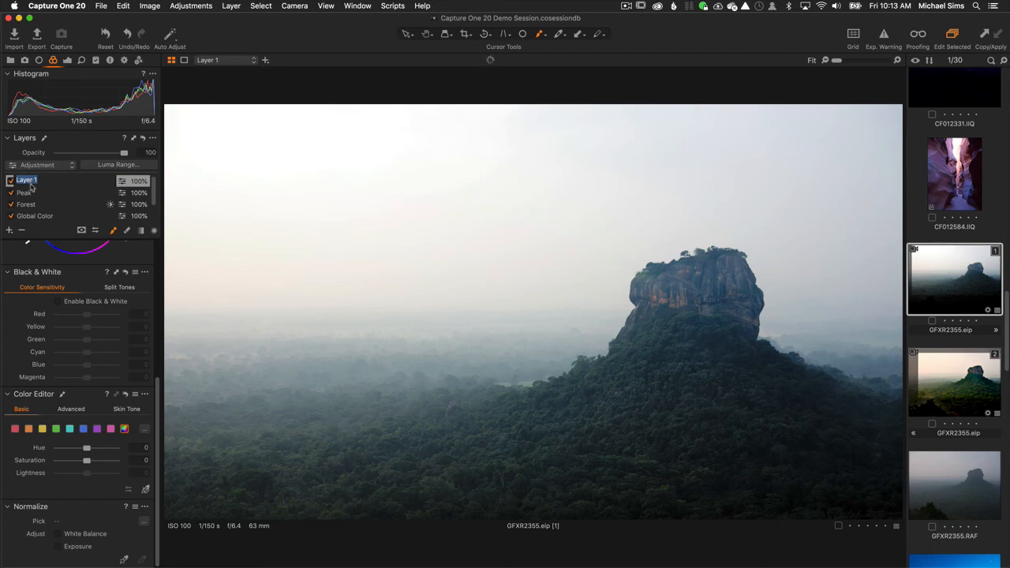
type("Green")
key("Return")
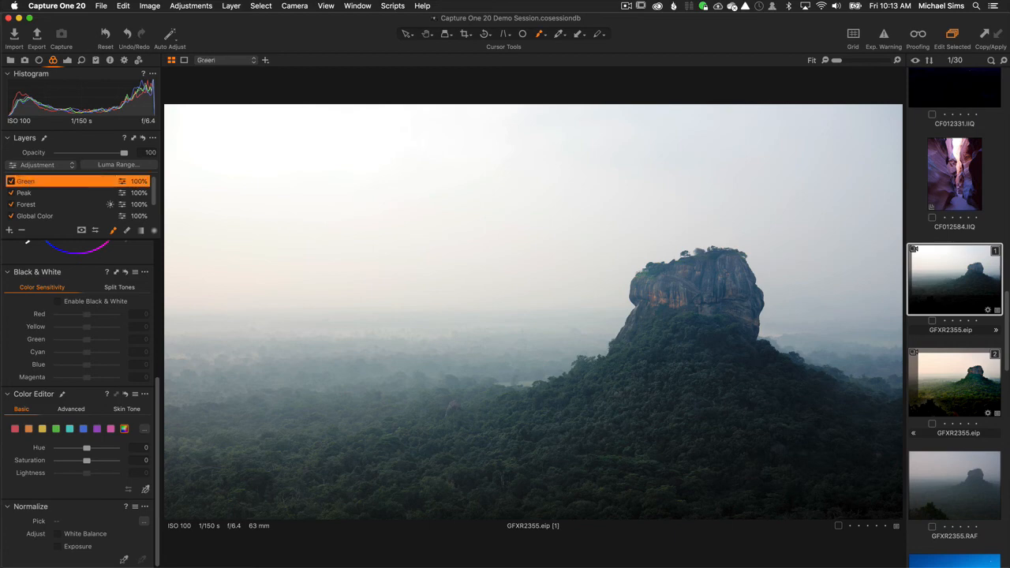
Step: Set the Green layer's green range to hue 10.1, saturation 37.2 and lightness -14.3, and compare the layer off and on
left_click(55, 429)
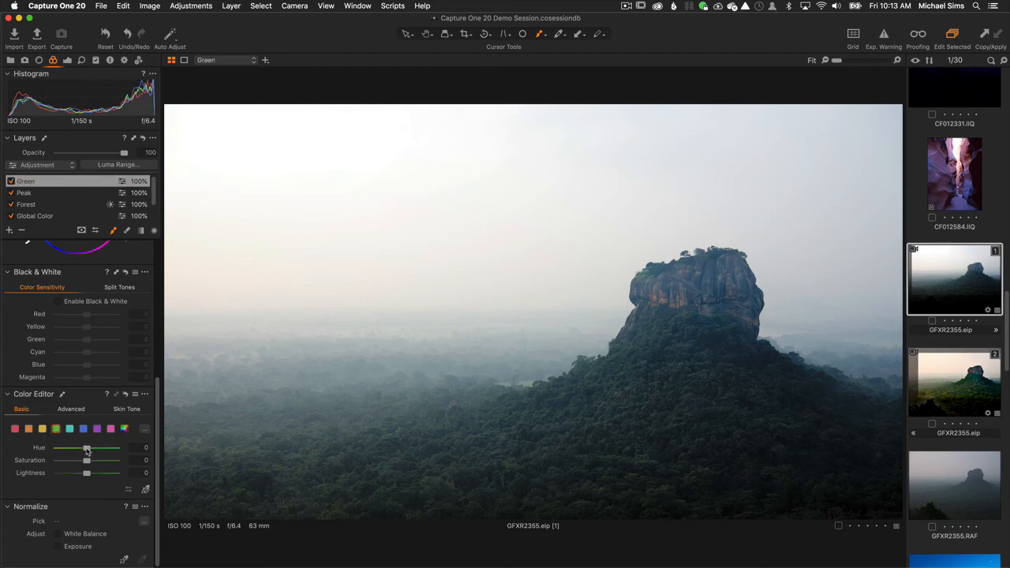
left_click_drag(88, 451, 79, 477)
mouse_move(95, 449)
left_mouse_down()
mouse_move(86, 461)
mouse_move(100, 462)
left_mouse_up()
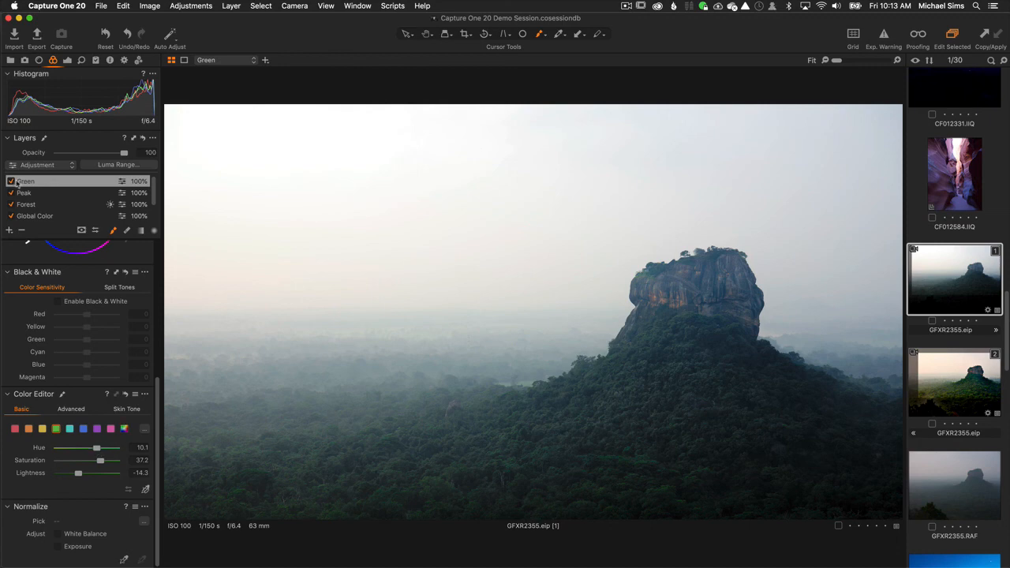
left_click(10, 181)
left_click(10, 182)
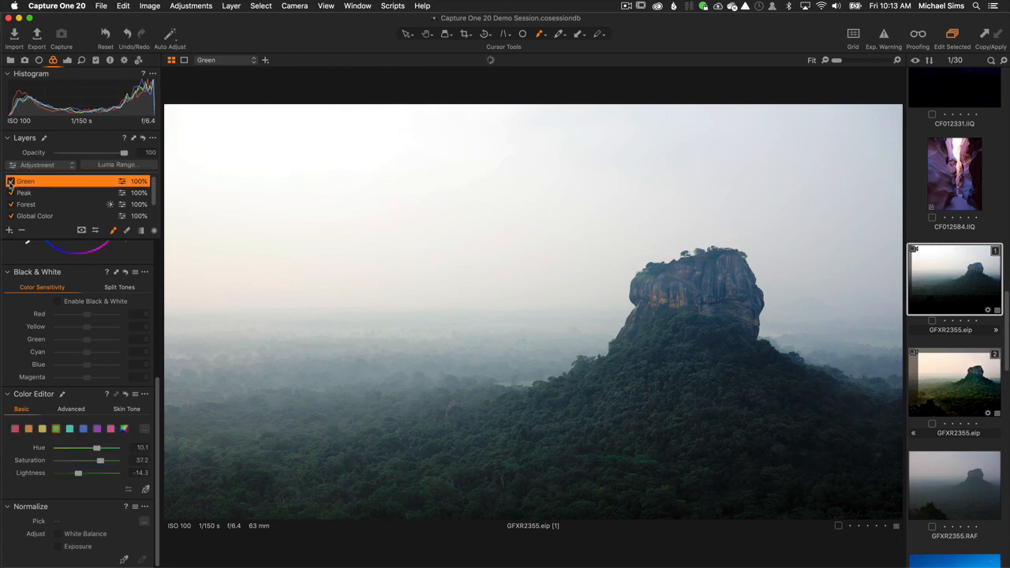
left_click(10, 181)
Step: Strengthen the Green layer's green range to hue 16.4, saturation 55.1 and lightness -17.5, and compare the photo with and without it
left_click_drag(99, 460, 76, 476)
left_click(10, 182)
left_click(10, 182)
left_click(10, 182)
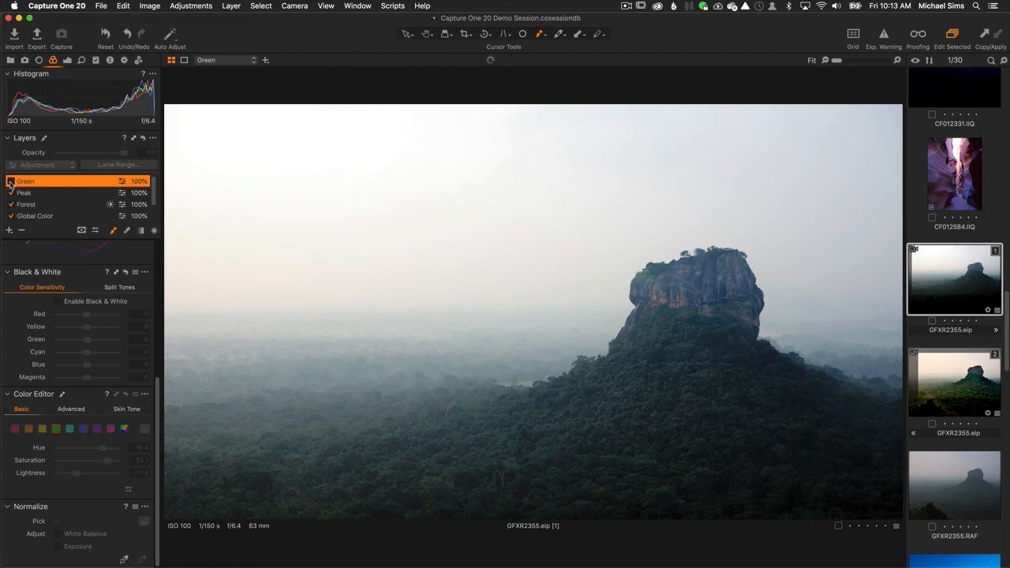
left_click(10, 181)
left_click(10, 181)
left_click(11, 181)
left_click(10, 181)
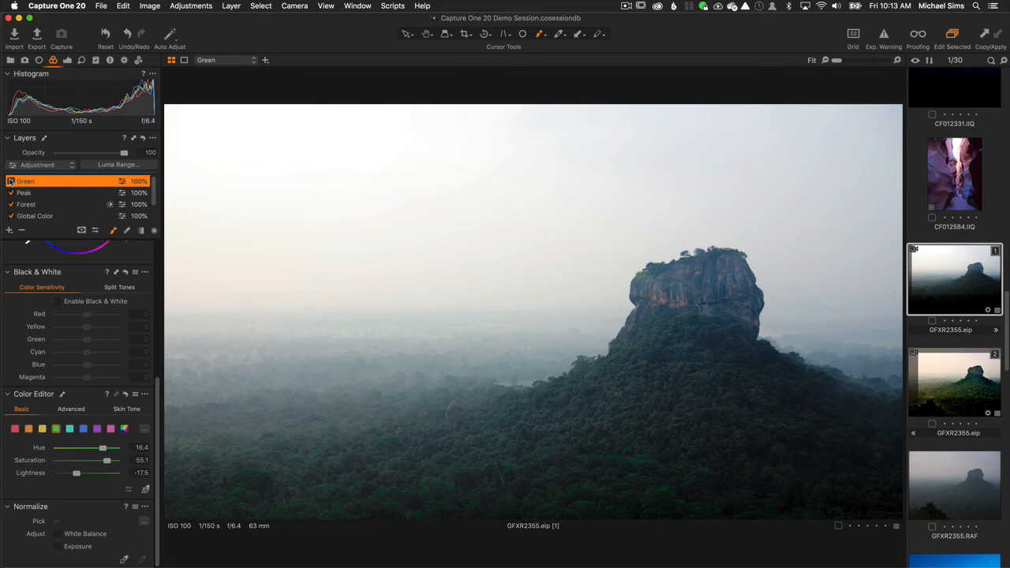
Step: Adjust the Peak layer's yellow range, set its orange range to hue 9.2 and saturation 38.5, and compare the layer off and on
left_click(25, 194)
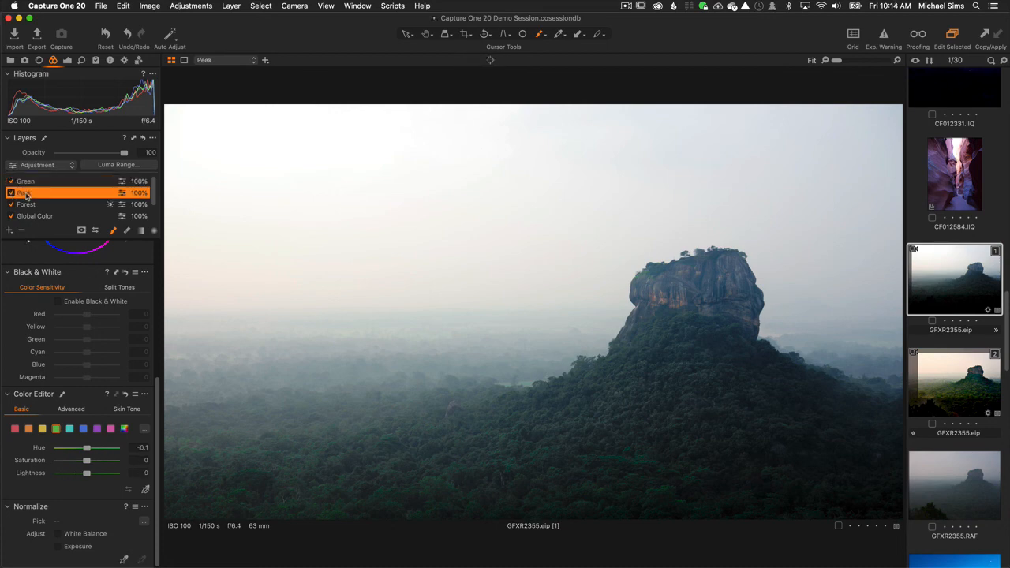
left_click(43, 430)
mouse_move(86, 448)
left_mouse_down()
mouse_move(108, 450)
mouse_move(87, 475)
mouse_move(103, 475)
mouse_move(89, 475)
mouse_move(100, 475)
mouse_move(109, 449)
mouse_move(97, 448)
mouse_move(100, 462)
left_mouse_up()
left_click(29, 430)
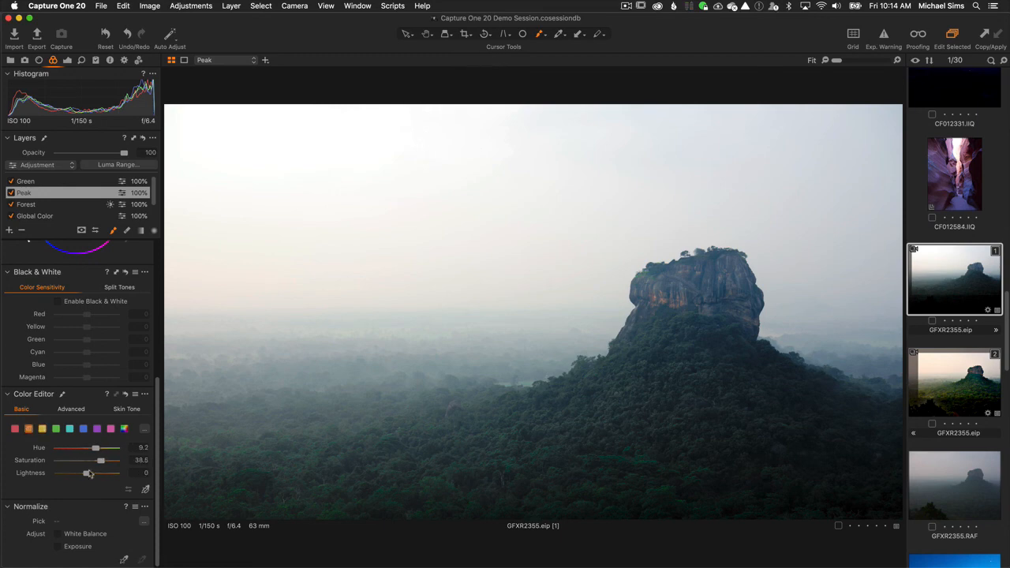
left_click(10, 192)
left_click(10, 192)
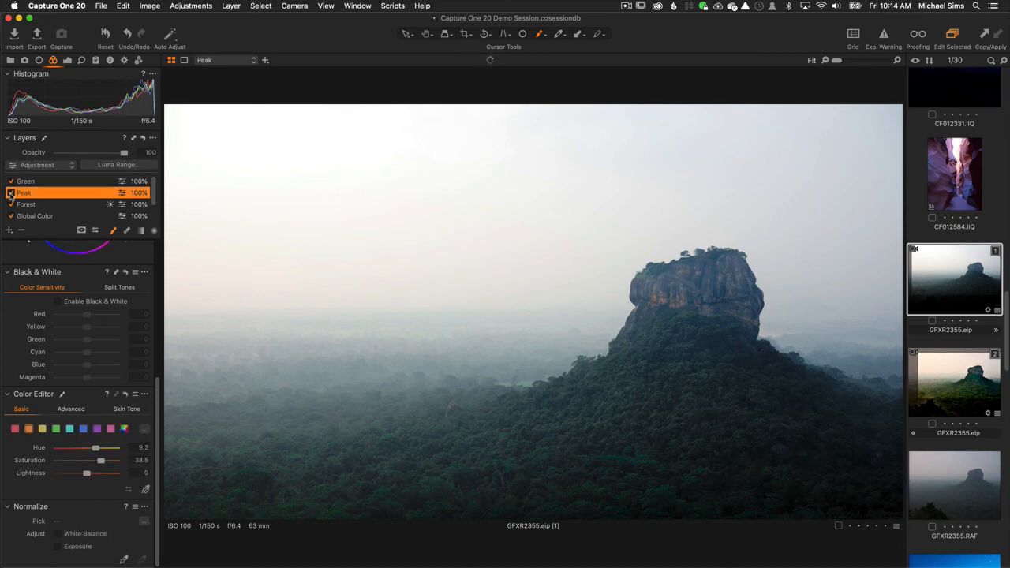
Step: Compare the Green layer off and on, and hide all adjustment layers from Green down to Global Luminosity to view the unedited photo
left_click(10, 182)
left_click(9, 183)
mouse_move(154, 194)
left_mouse_down()
mouse_move(154, 213)
mouse_move(154, 190)
left_mouse_up()
left_click(11, 181)
left_click(11, 192)
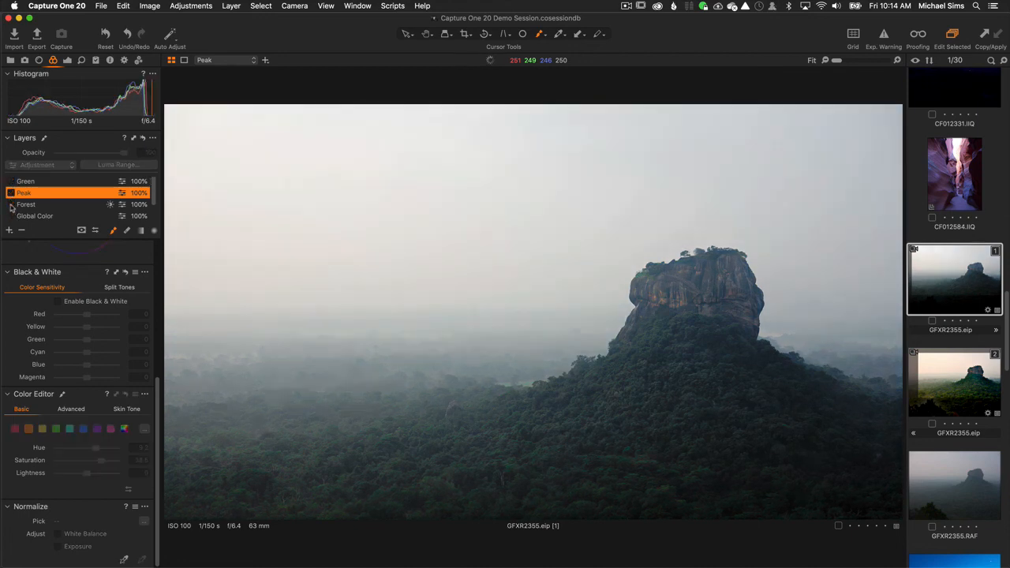
left_click(11, 204)
scroll(152, 202, "down", 2)
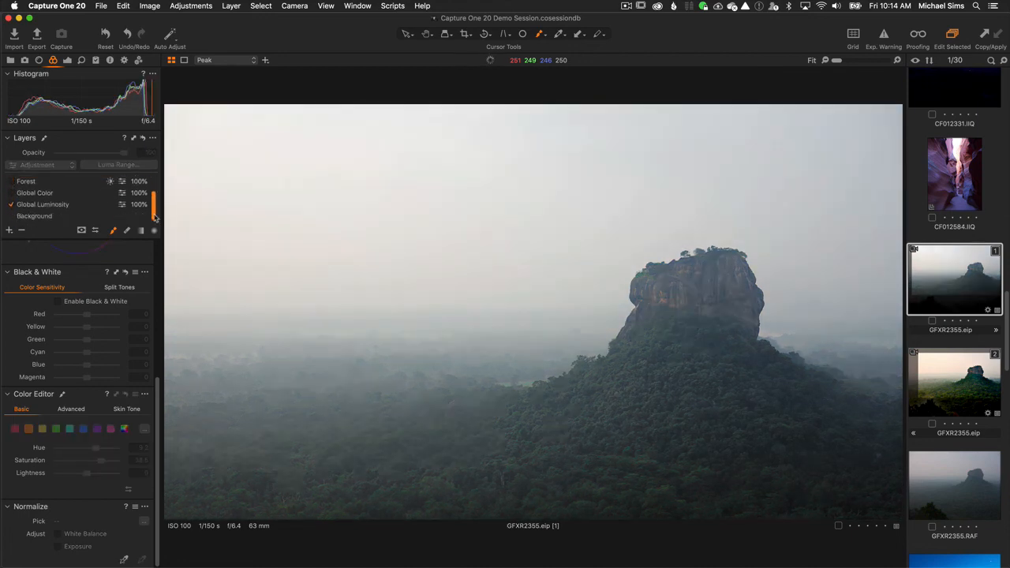
left_click(12, 207)
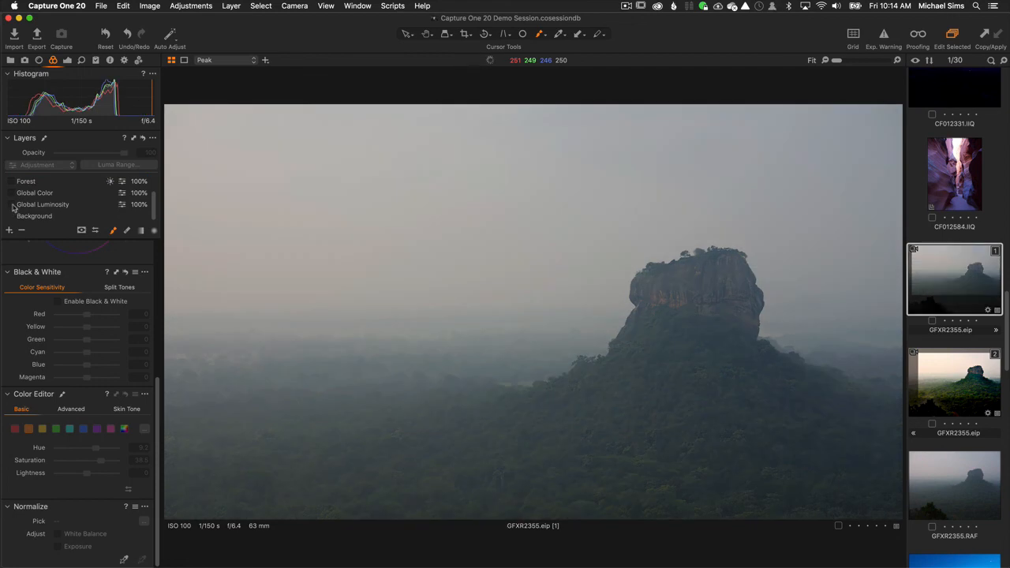
Step: Re-enable the layers one by one from Global Luminosity up through Global Color, Forest, Peak and Green to review each layer's effect
left_click(11, 205)
left_click(12, 194)
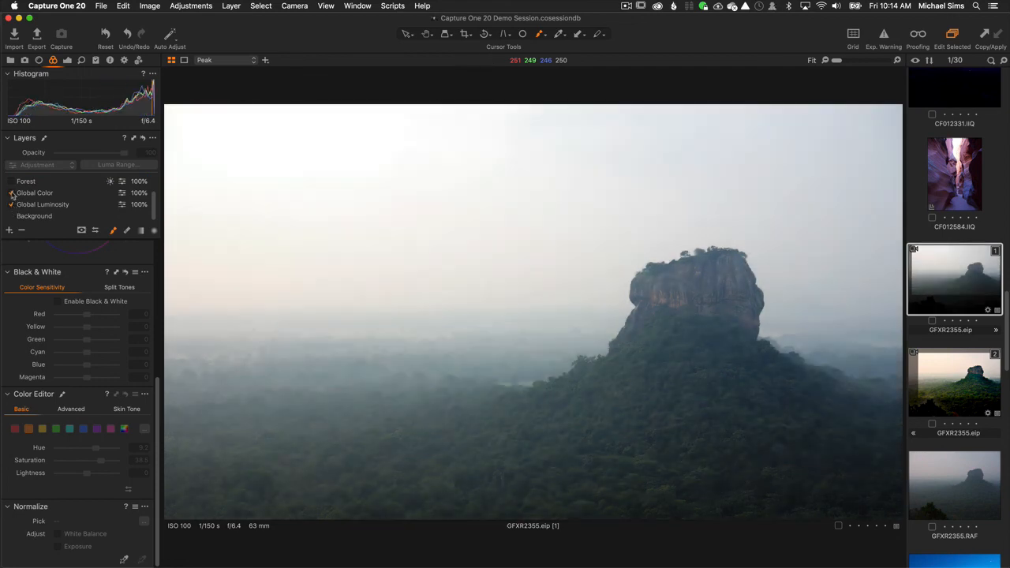
left_click(11, 181)
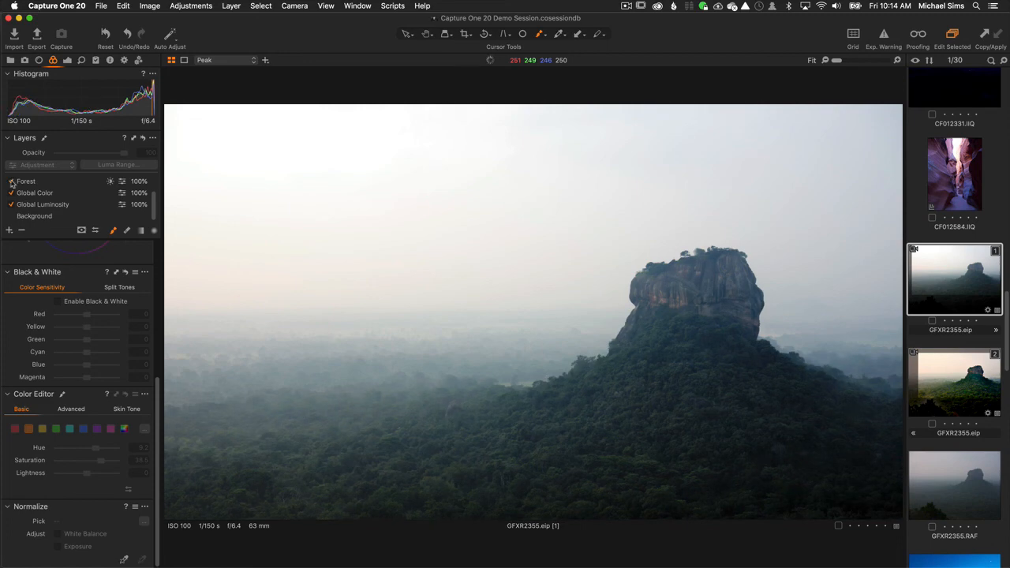
scroll(146, 193, "up", 2)
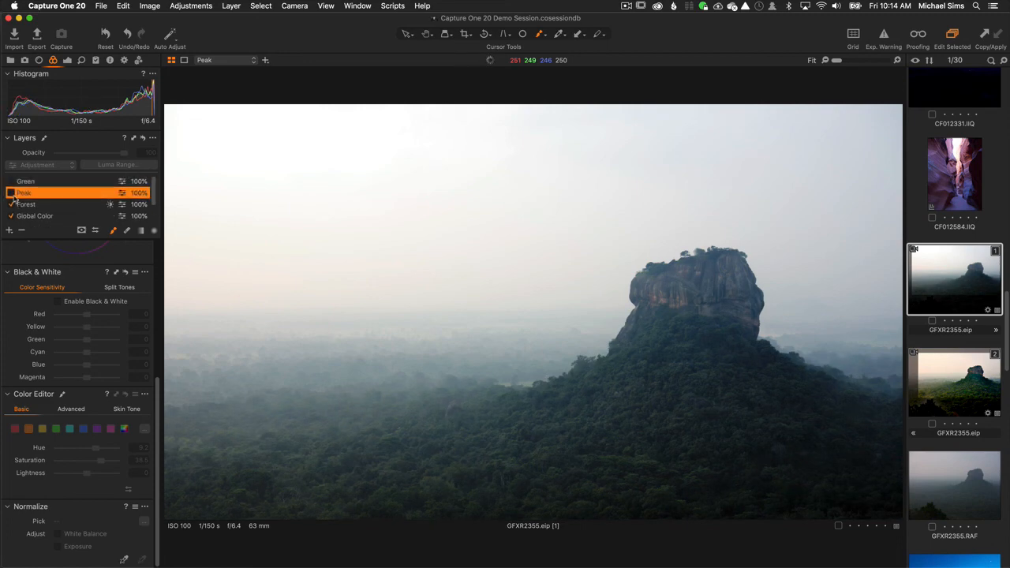
left_click(11, 193)
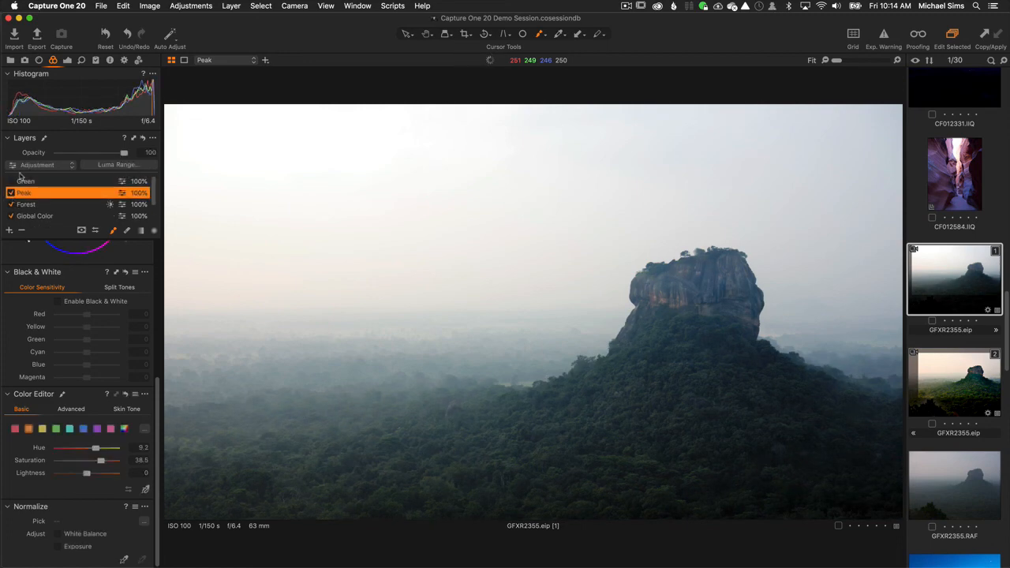
left_click(10, 182)
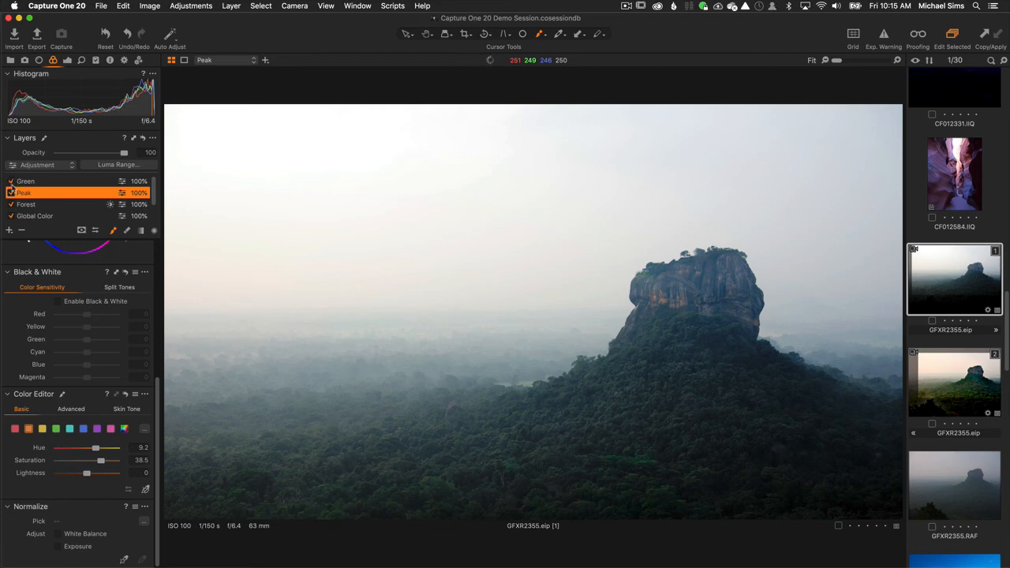